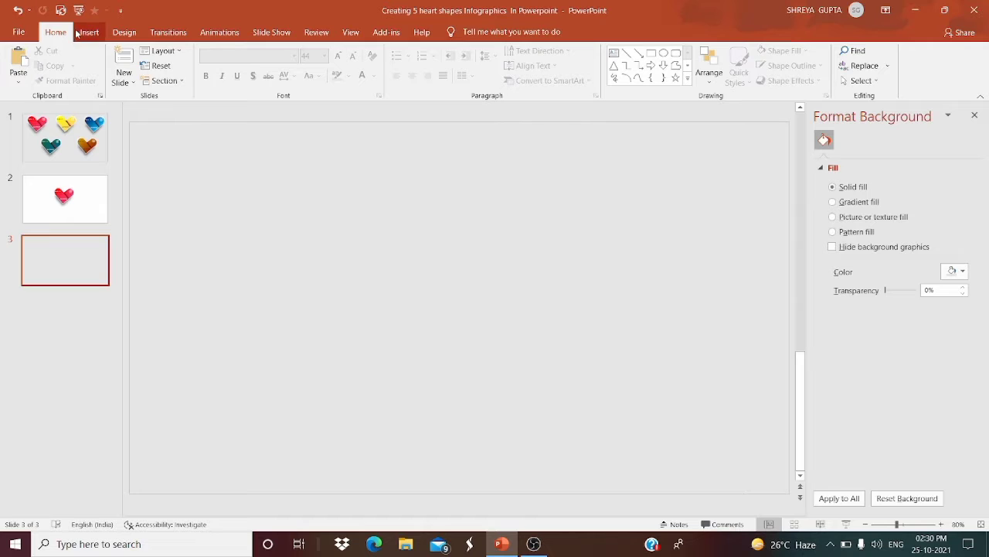
Step: Draw a rectangle with rounded top corners, about 6.88 cm high and 3.23 cm wide, and round its top into a full semicircle
click(206, 71)
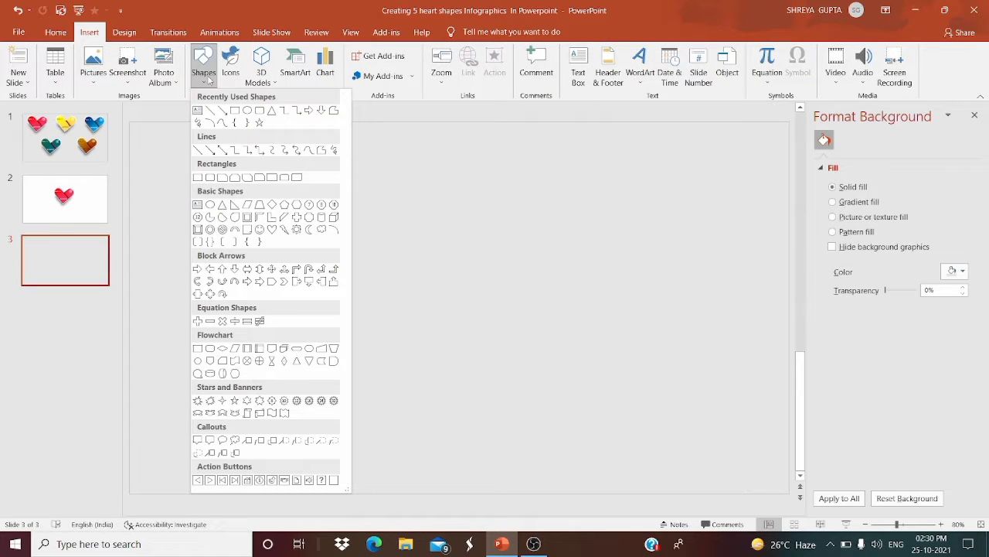
click(285, 178)
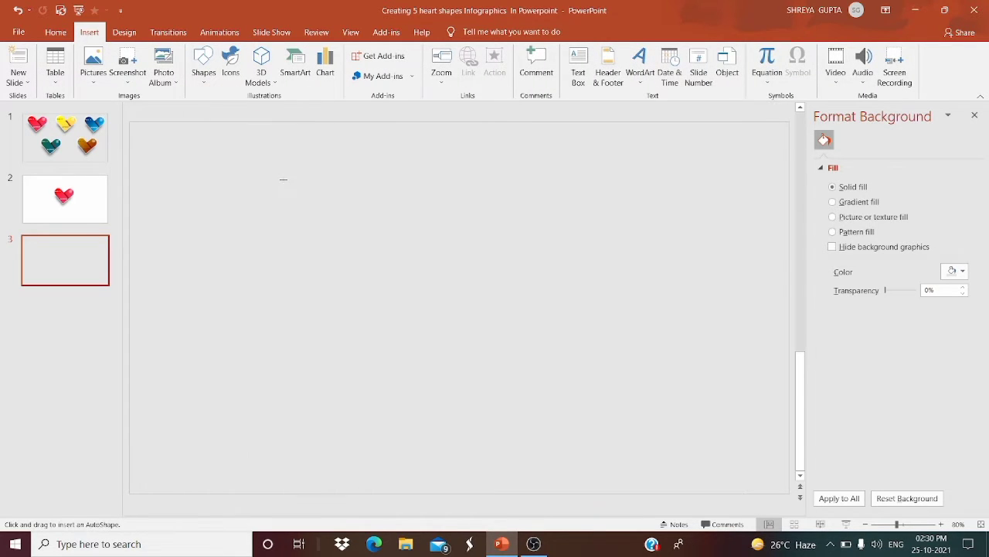
drag(258, 181, 323, 316)
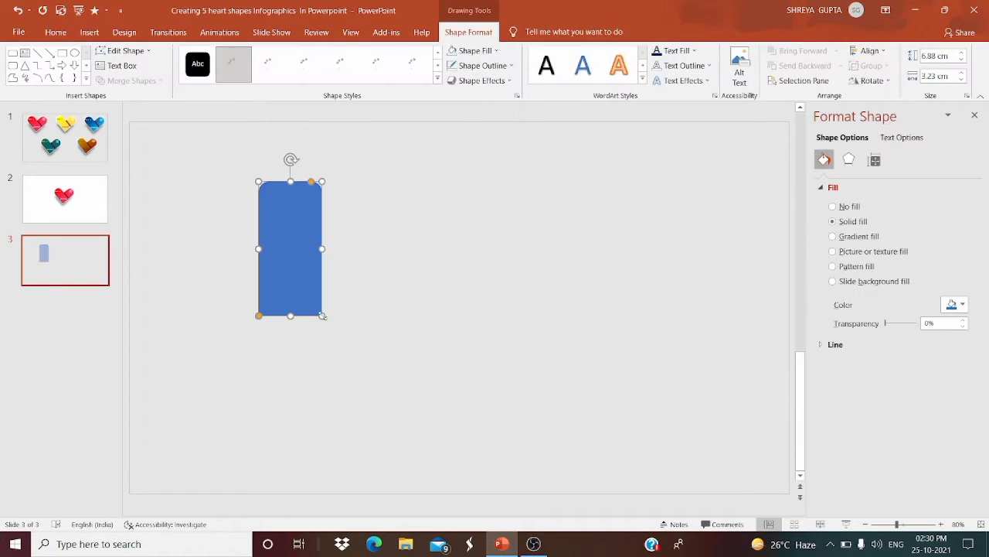
drag(290, 159, 290, 214)
click(239, 219)
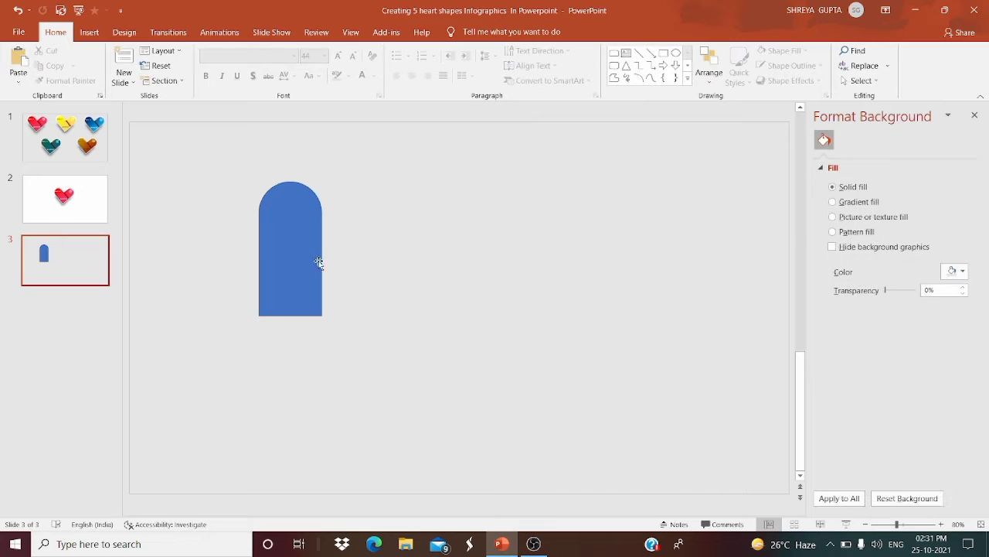
Step: Tilt the blue rounded shape diagonally to the left and move it towards the upper middle of the slide
click(302, 219)
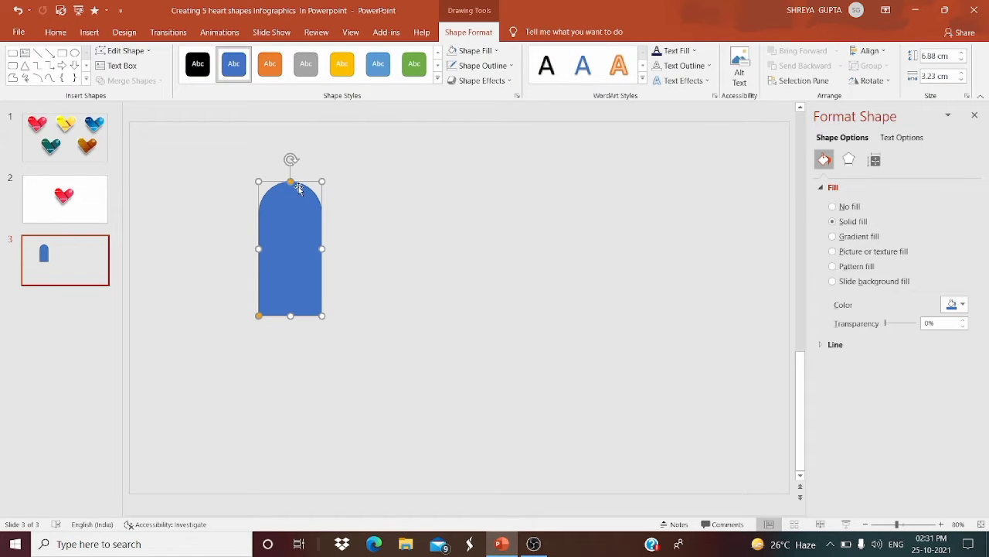
drag(290, 159, 228, 183)
drag(284, 248, 362, 276)
mouse_move(307, 211)
mouse_down()
mouse_move(317, 209)
mouse_move(301, 217)
mouse_up()
drag(346, 268, 338, 262)
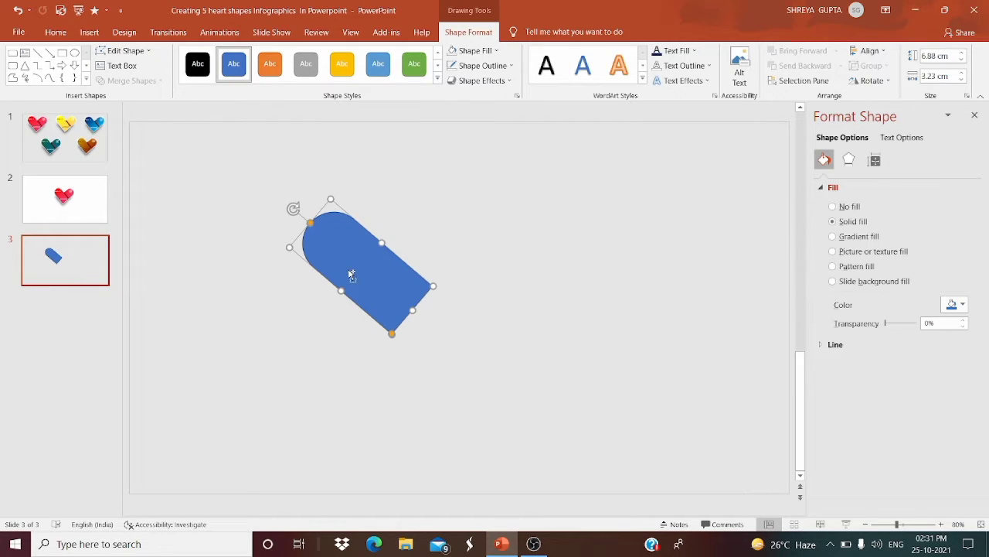
Step: Duplicate the tilted shape, rotate the copy to lean to the right beside the original, and give it the solid orange style
key(ctrl+d)
drag(348, 270, 522, 317)
drag(455, 248, 601, 265)
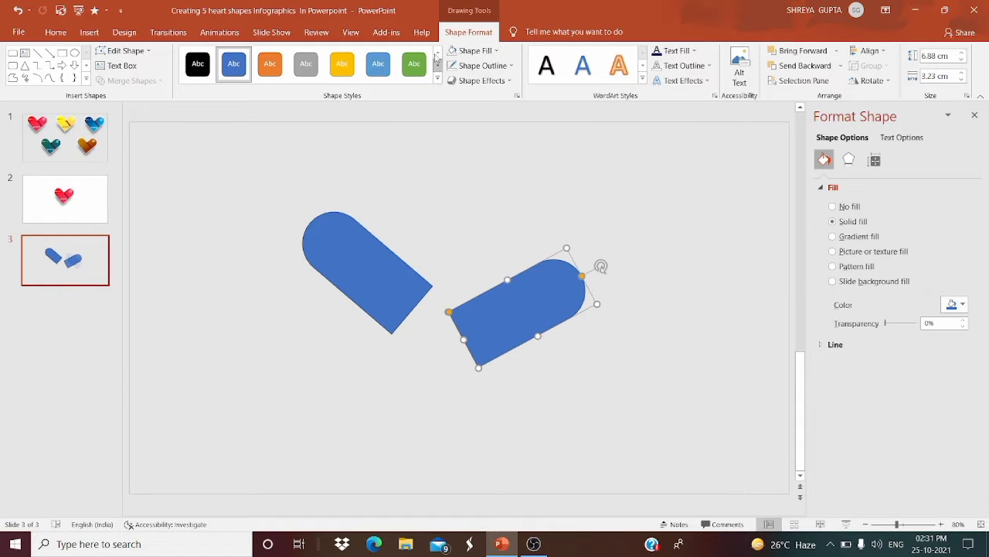
click(270, 64)
Step: Move and rotate the orange shape over the blue one so their square ends overlap and form a heart
drag(480, 322, 463, 277)
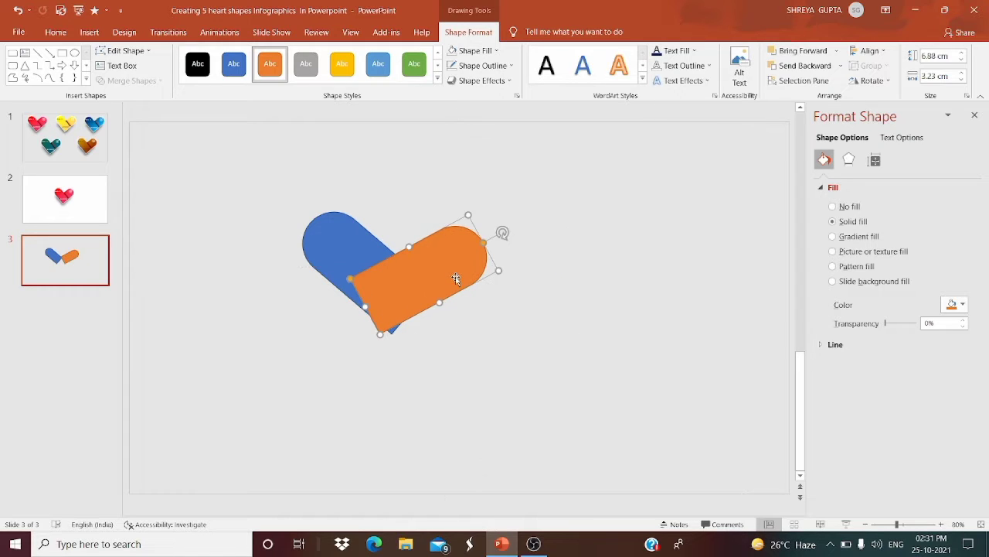
drag(501, 227, 468, 217)
drag(448, 277, 437, 266)
mouse_move(467, 195)
mouse_down()
mouse_move(450, 194)
mouse_move(473, 198)
mouse_up()
drag(448, 235, 453, 243)
click(267, 295)
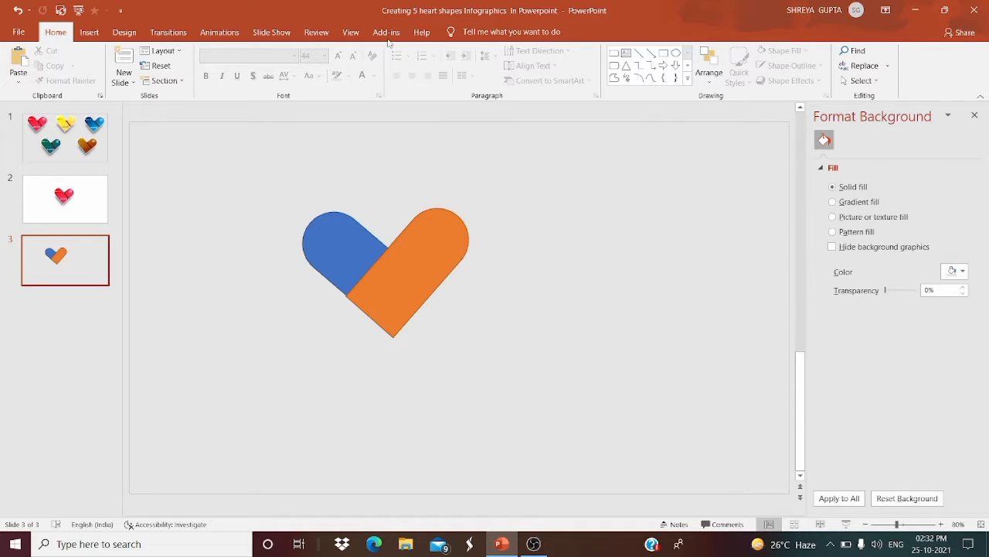
Step: Send the orange shape to the back and fine-tune the blue shape's position and angle so the heart's tips line up
click(445, 219)
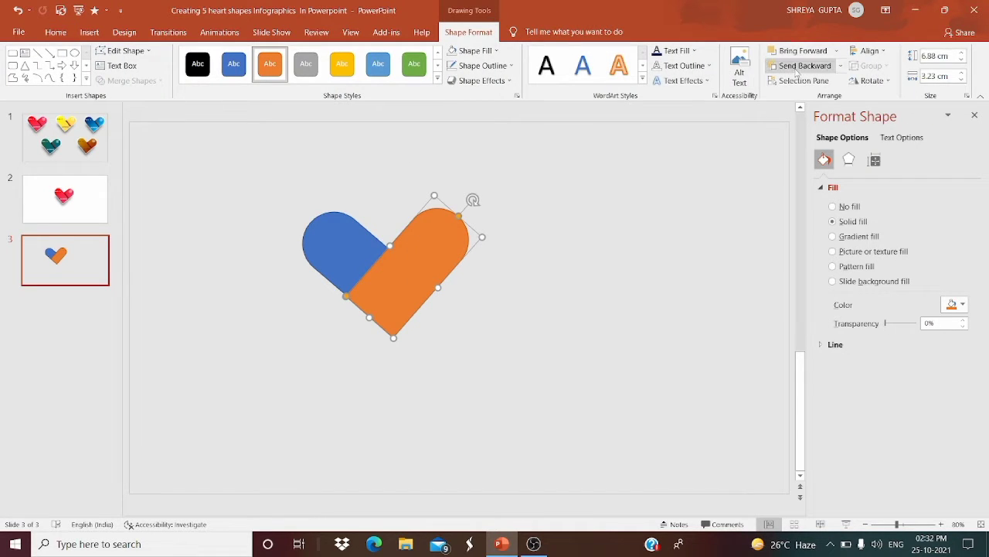
click(840, 66)
click(808, 98)
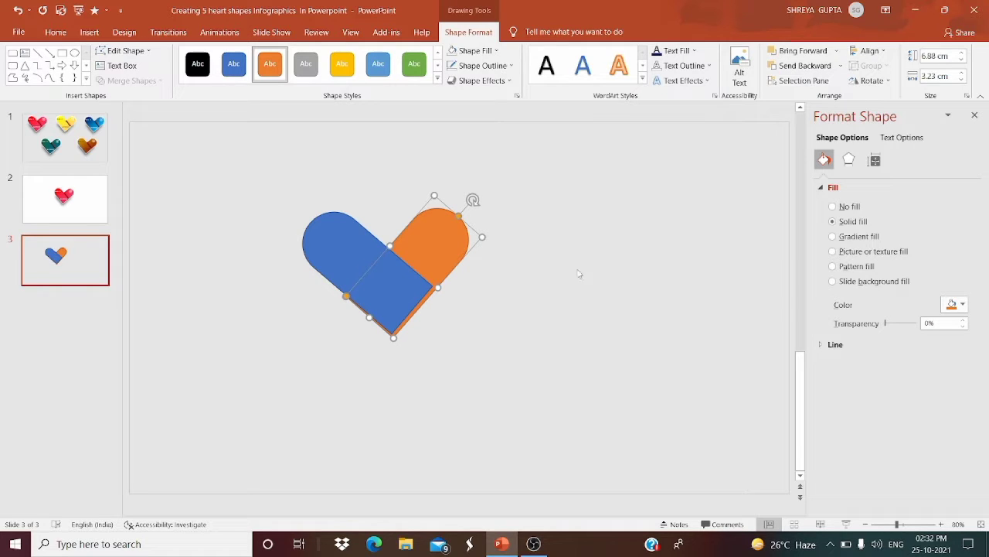
drag(390, 280, 393, 283)
drag(294, 212, 295, 210)
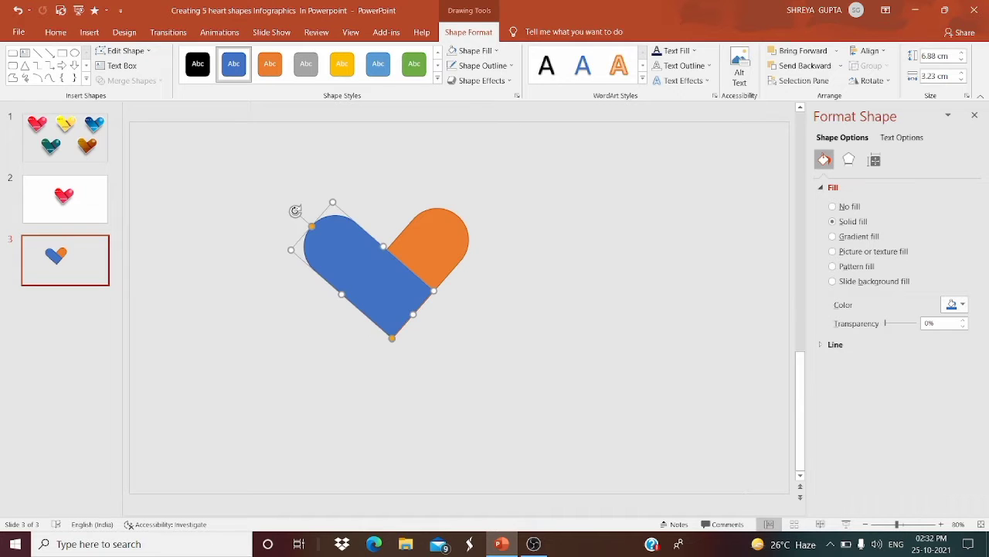
click(233, 283)
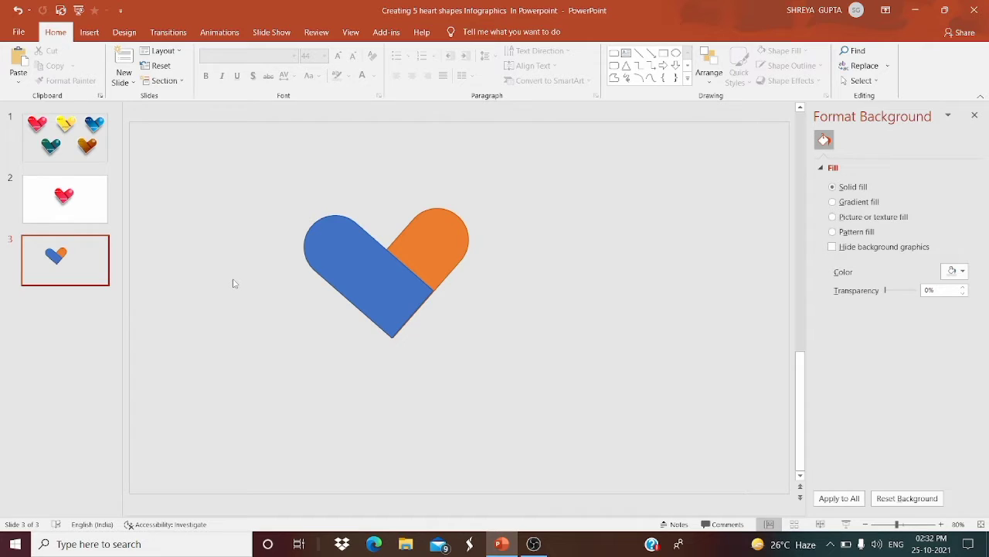
Step: Duplicate both halves of the heart and place the copy in the slide's upper-left corner
drag(546, 361, 275, 183)
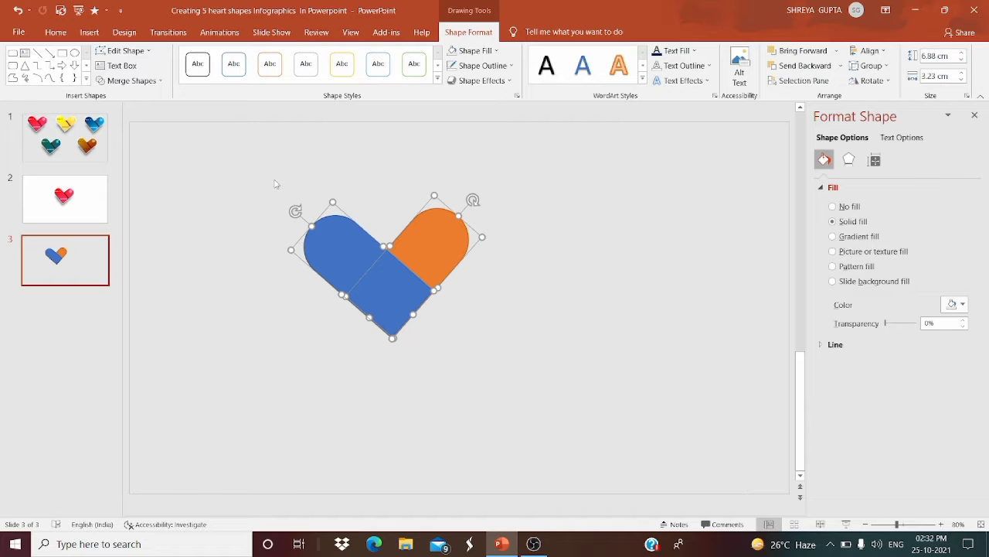
key(ctrl+d)
drag(399, 284, 229, 195)
Step: Apply a gradient fill to the blue half of the middle heart, reduced to two stops with the end stop at 100%
click(420, 307)
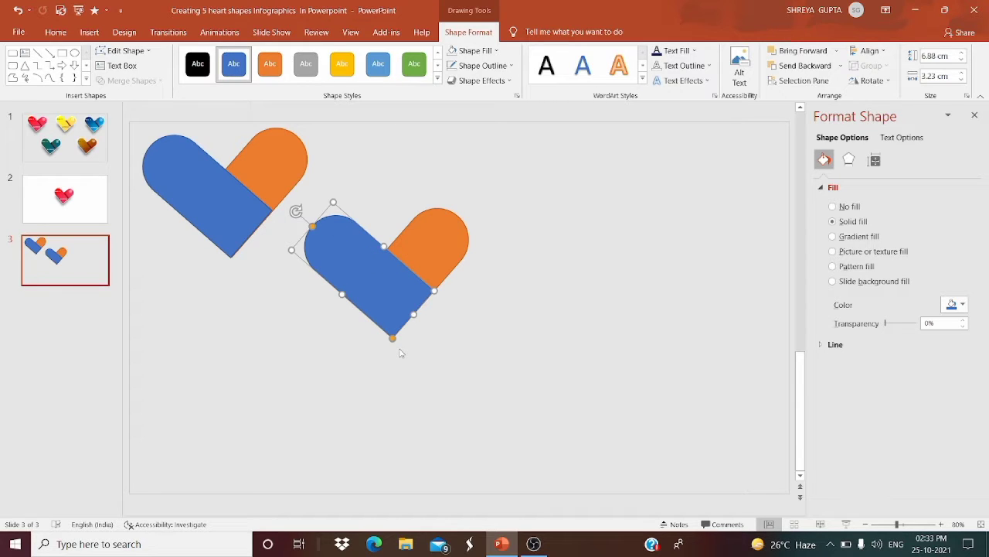
right_click(375, 280)
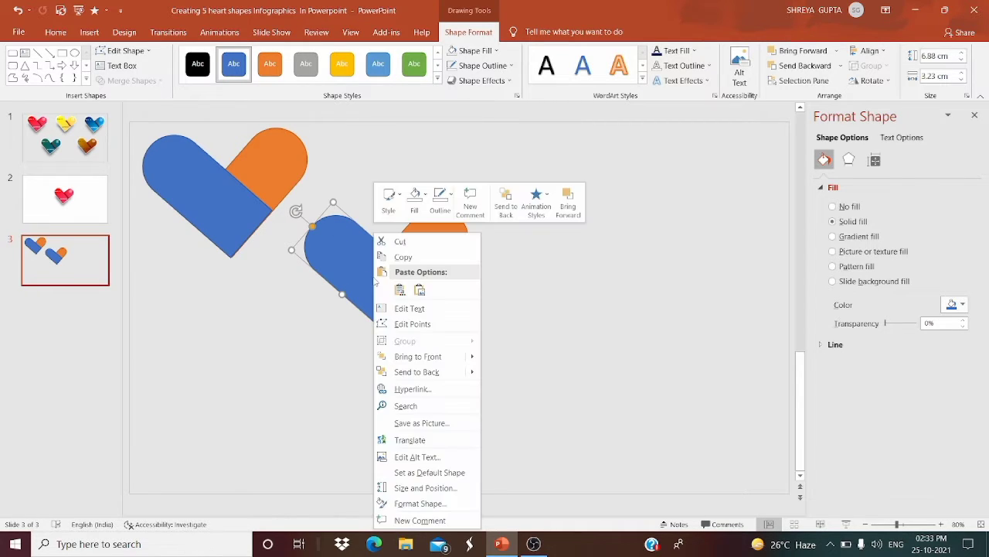
click(429, 504)
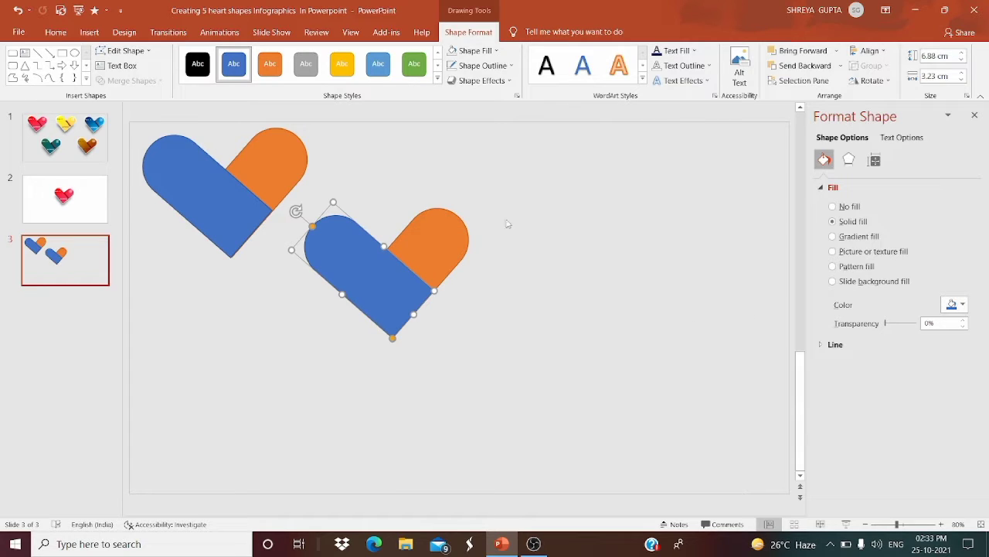
click(857, 237)
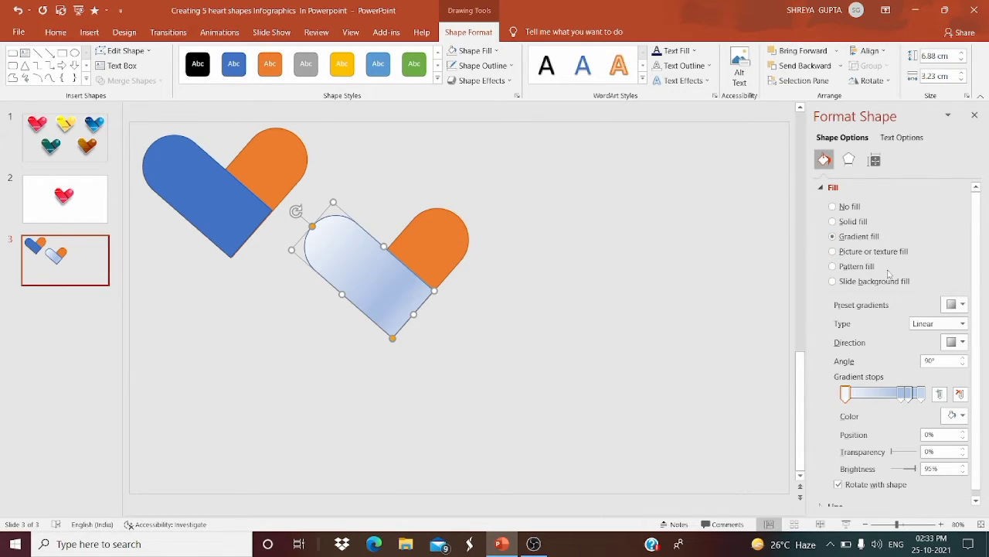
click(901, 394)
click(959, 395)
click(958, 395)
click(959, 394)
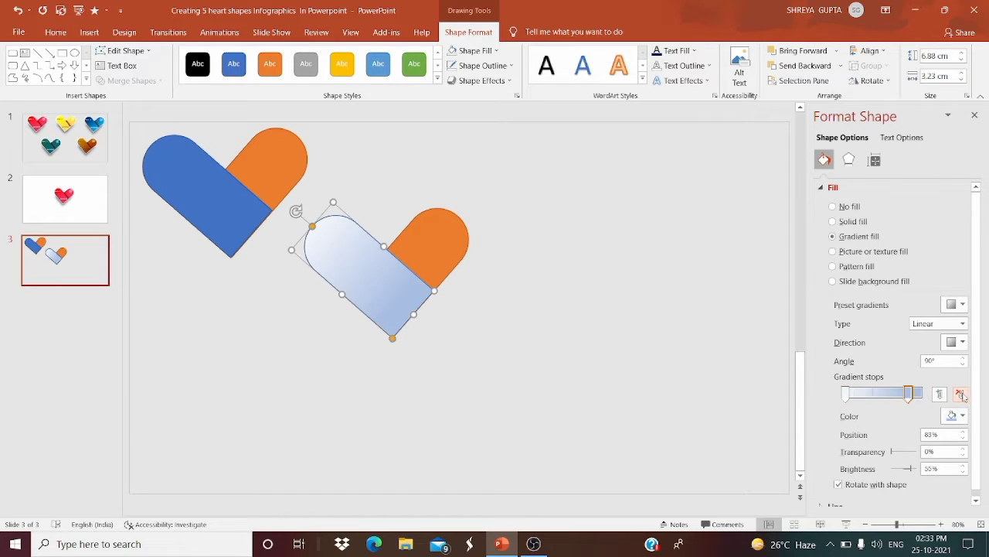
drag(909, 394, 929, 396)
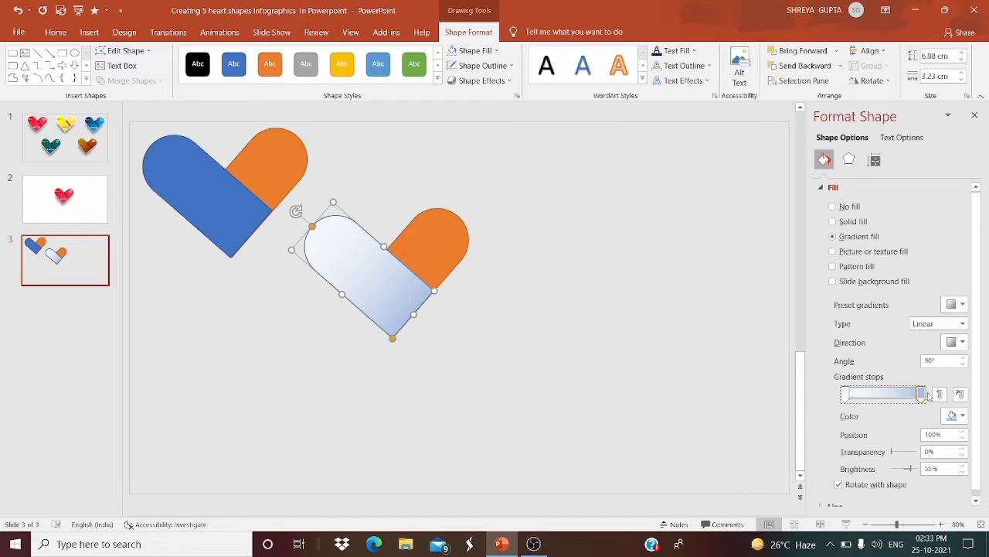
Step: Colour the gradient's end stop with the recent pinkish red and its start stop with standard red
click(938, 324)
click(938, 324)
click(959, 416)
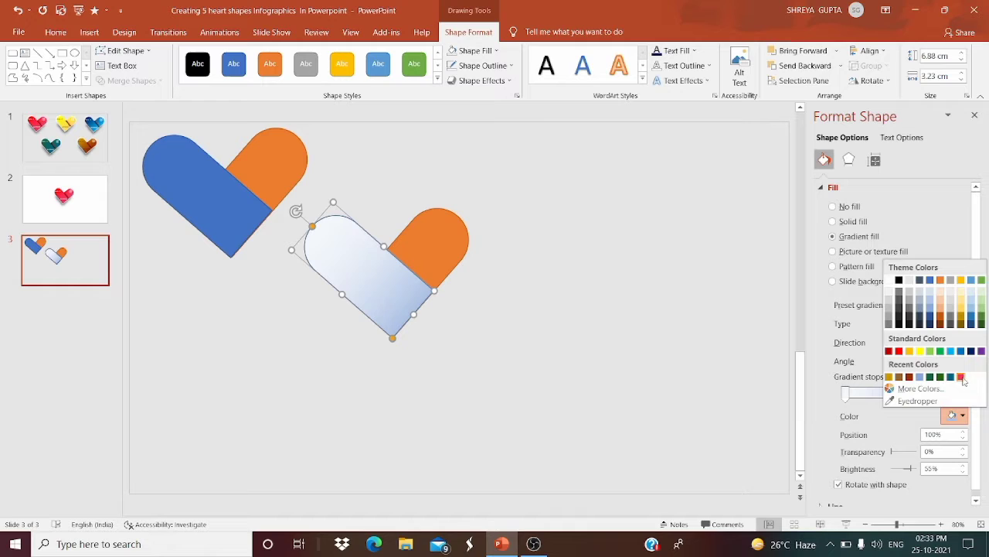
click(961, 377)
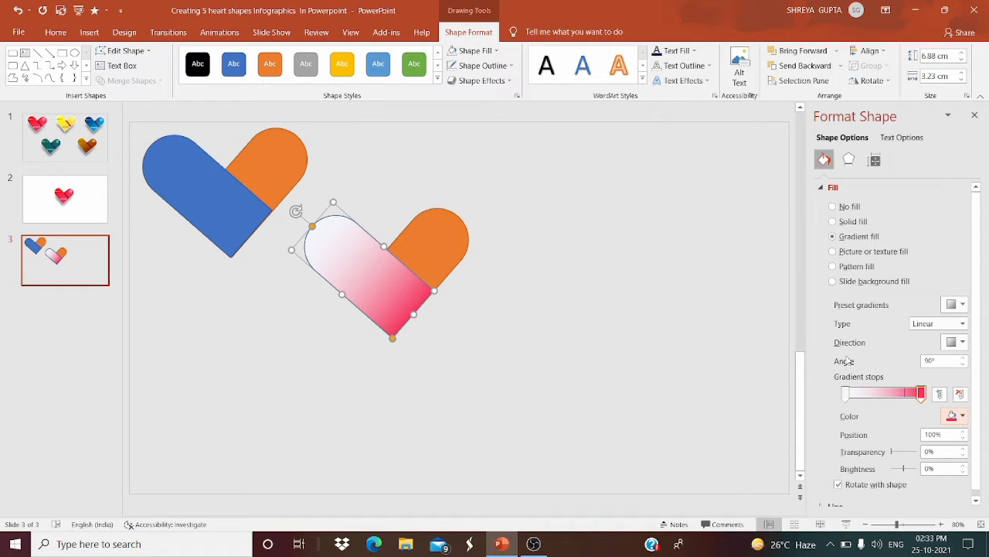
click(846, 394)
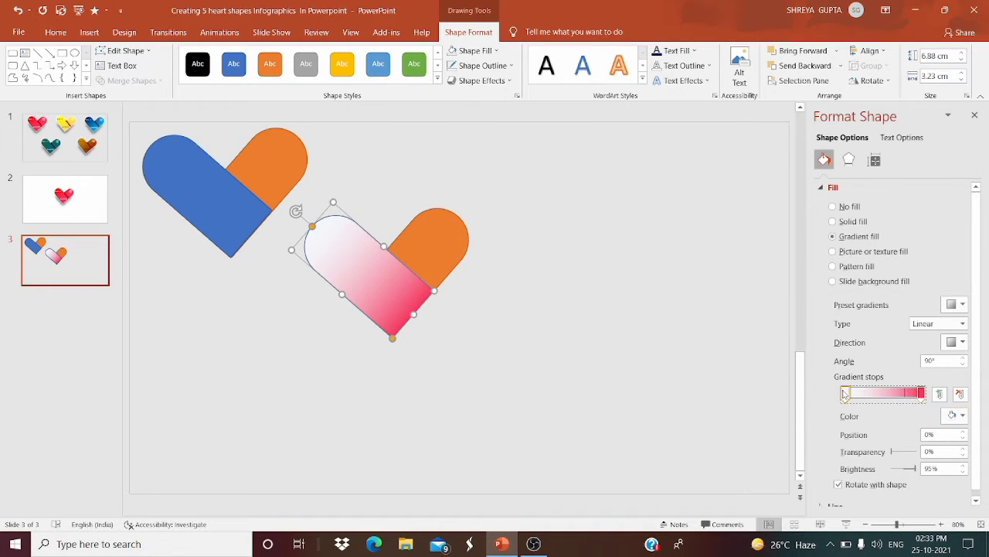
click(952, 417)
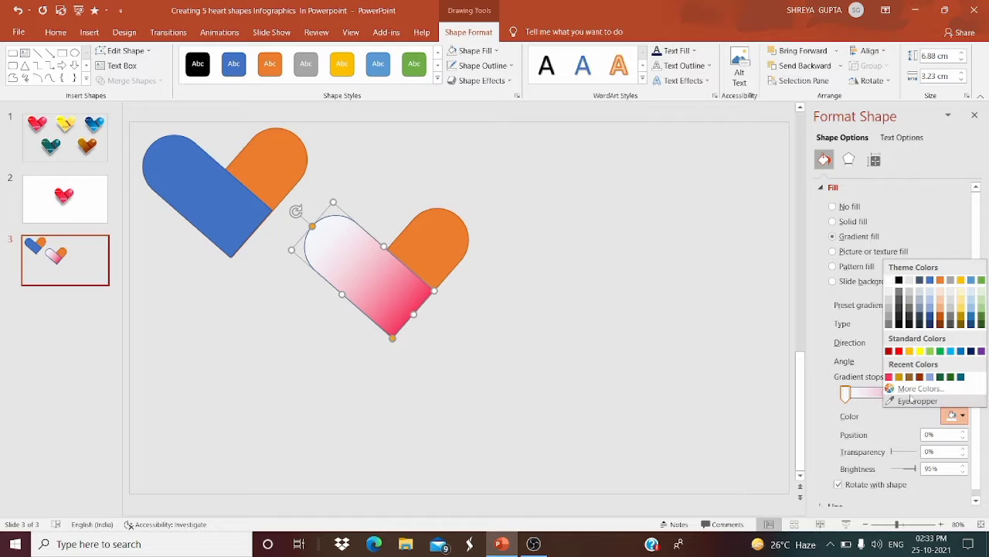
click(899, 353)
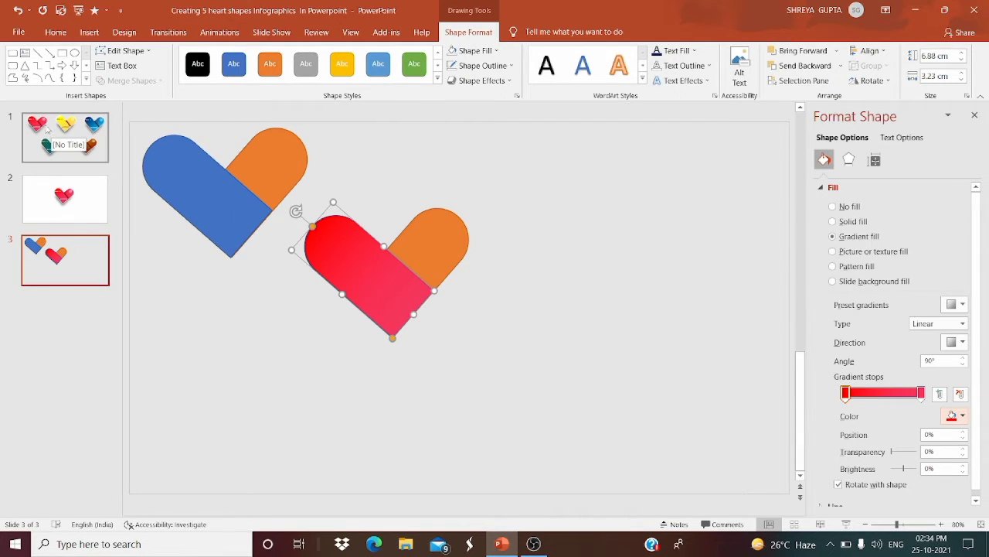
Step: Apply the same red-to-pink gradient fill to the orange half of the middle heart
click(422, 244)
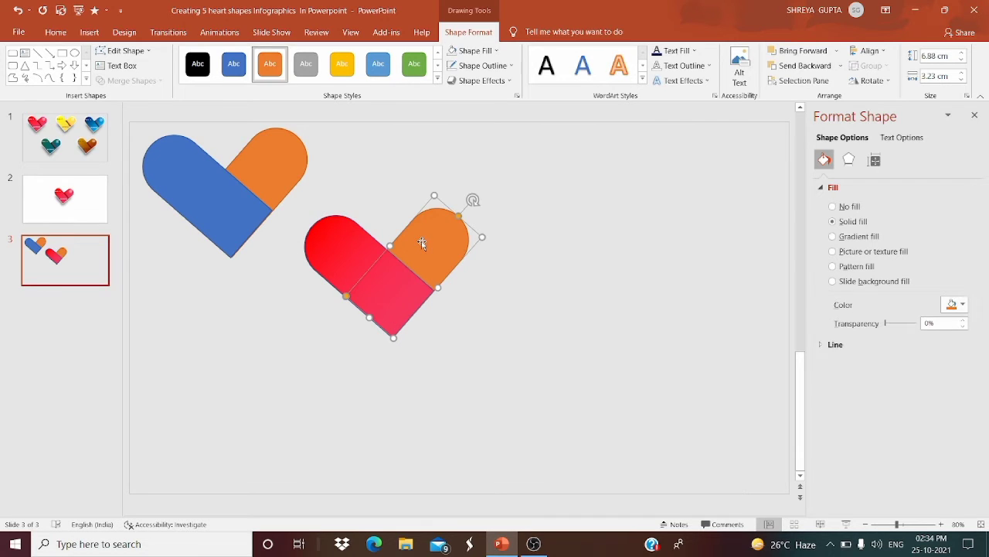
click(952, 305)
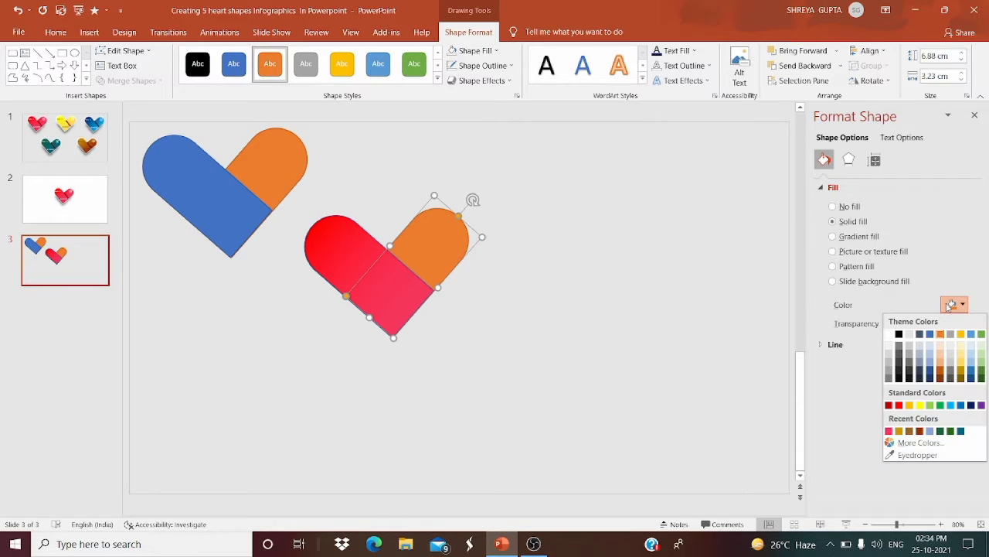
click(949, 306)
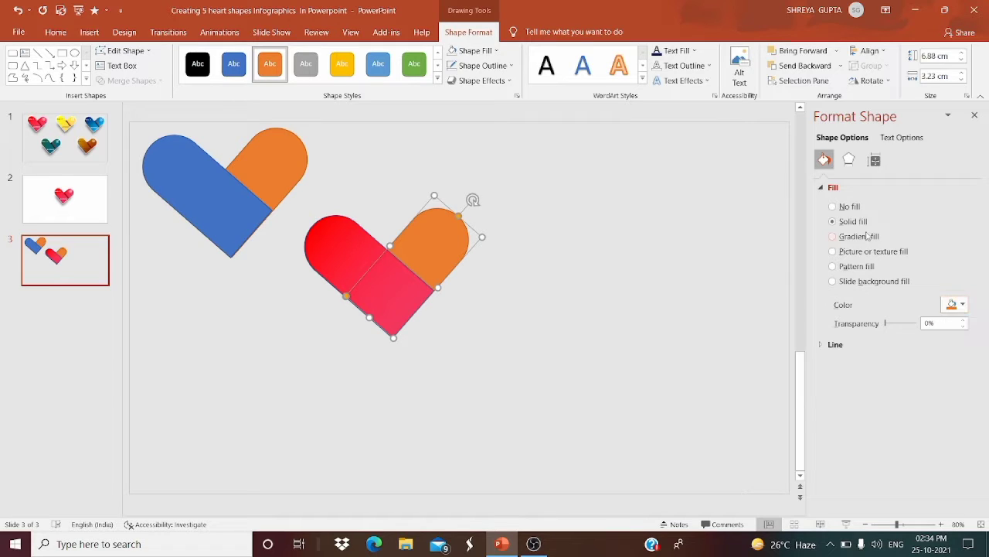
key(ctrl+shift+v)
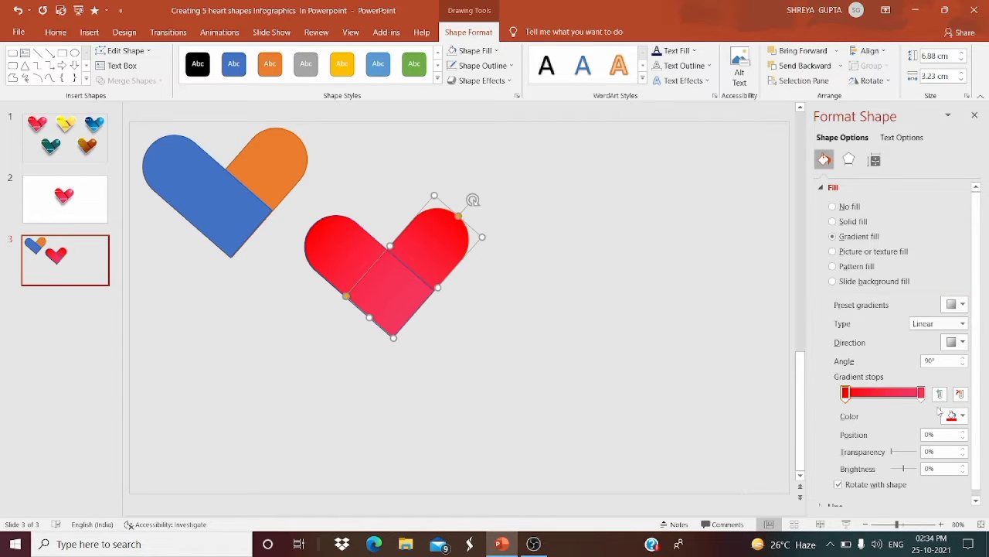
click(708, 364)
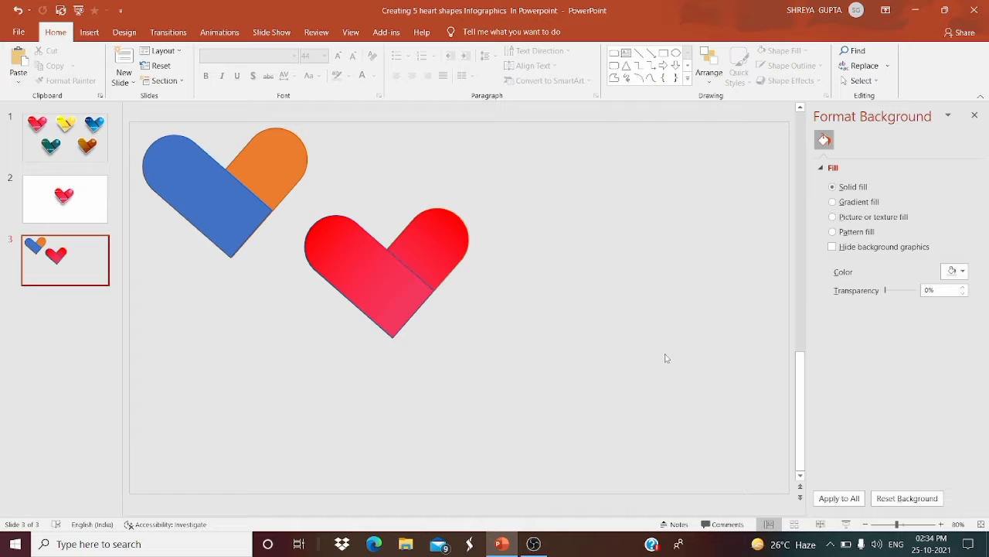
Step: Remove the outline from the left half of the red heart
click(403, 291)
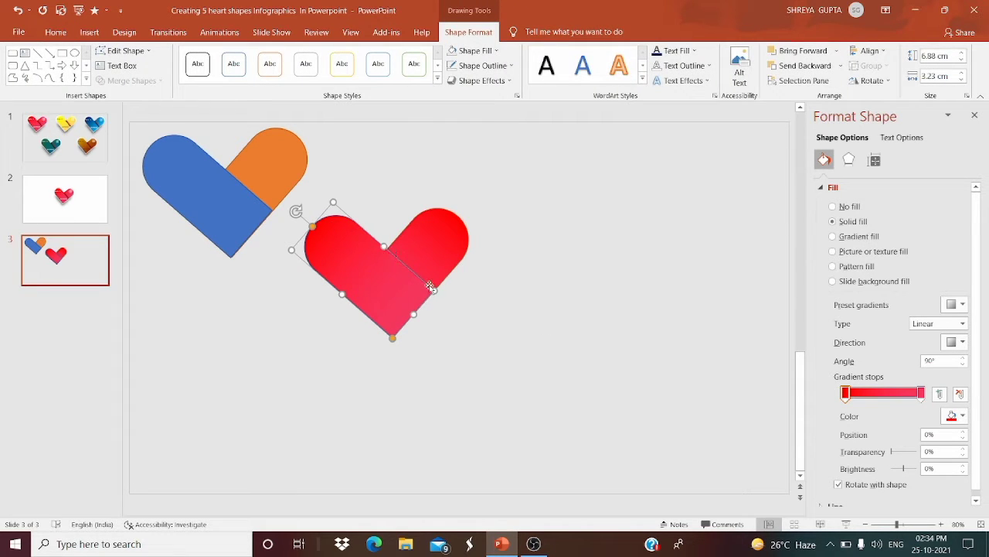
click(481, 65)
click(478, 205)
click(504, 203)
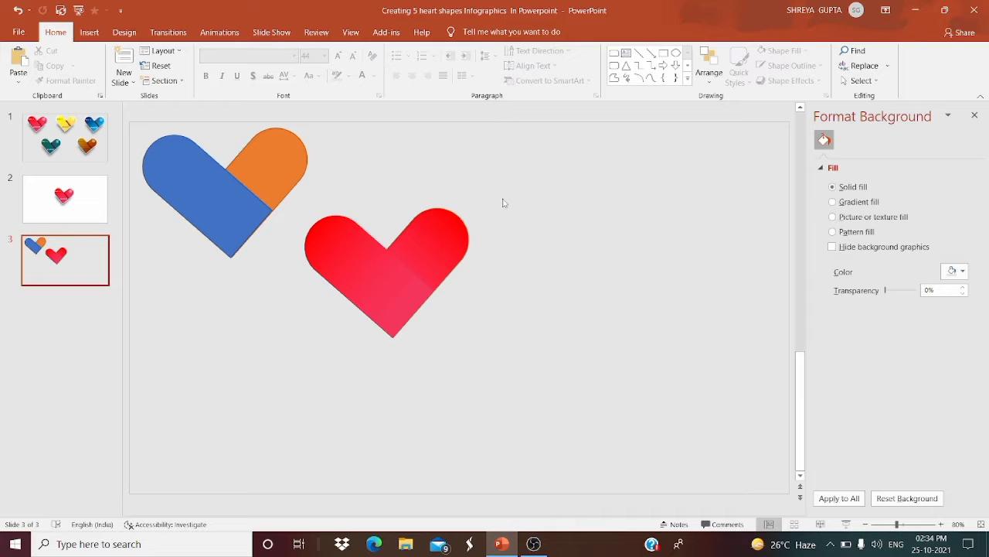
Step: Set the gradient direction of the red heart's right half to linear, running left to right
click(462, 221)
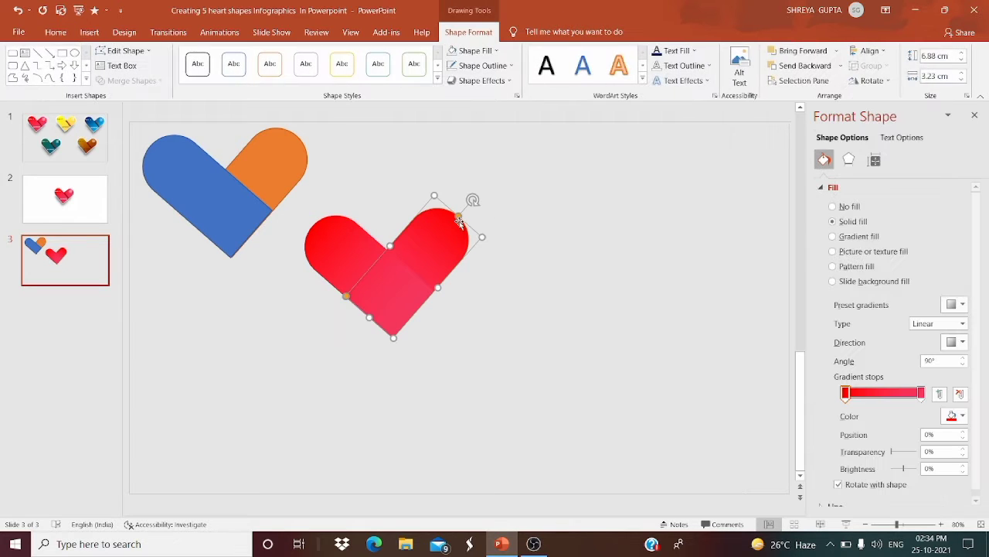
click(958, 341)
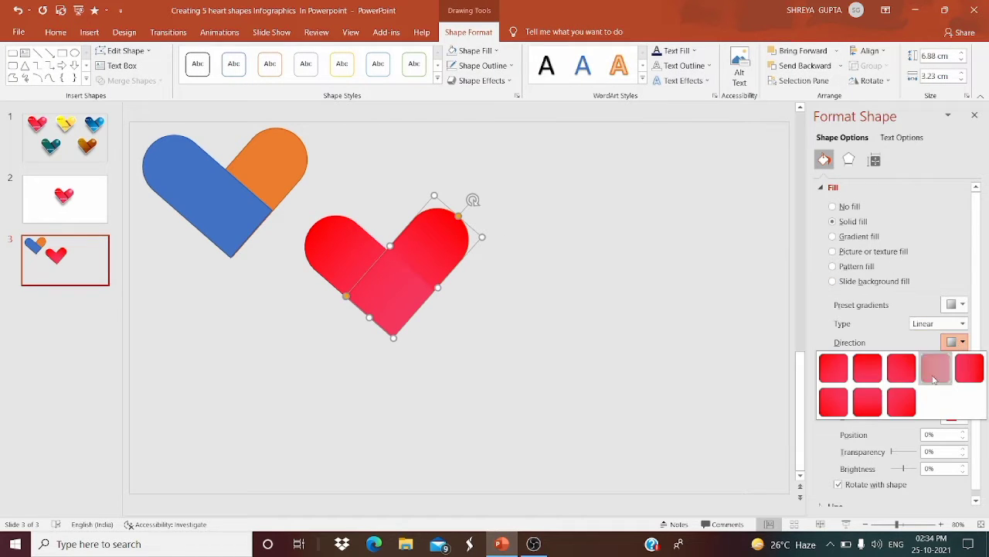
click(938, 368)
click(614, 316)
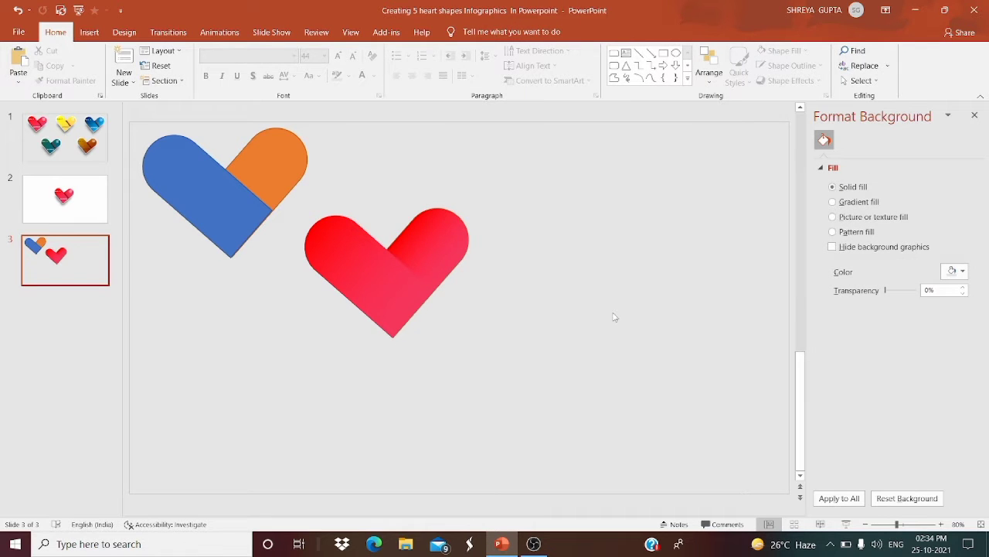
Step: Merge the blue and orange heart halves into a single shape with Union
click(534, 543)
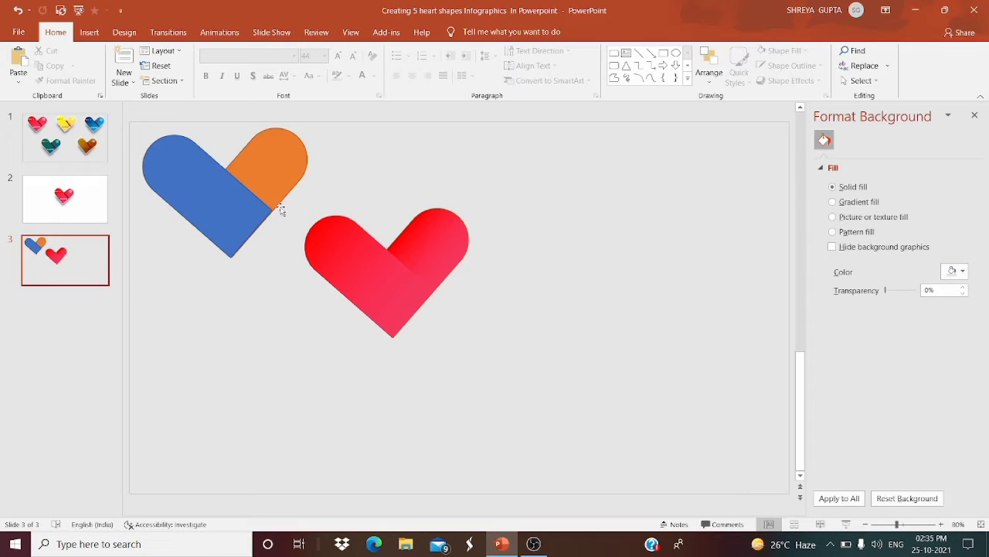
click(222, 200)
shift+click(294, 180)
key(Escape)
click(196, 191)
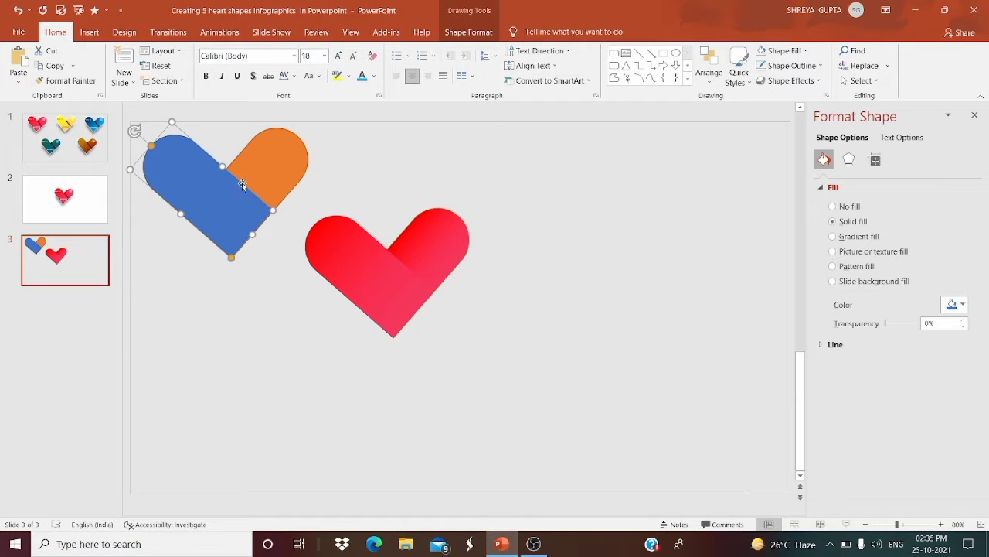
shift+click(285, 168)
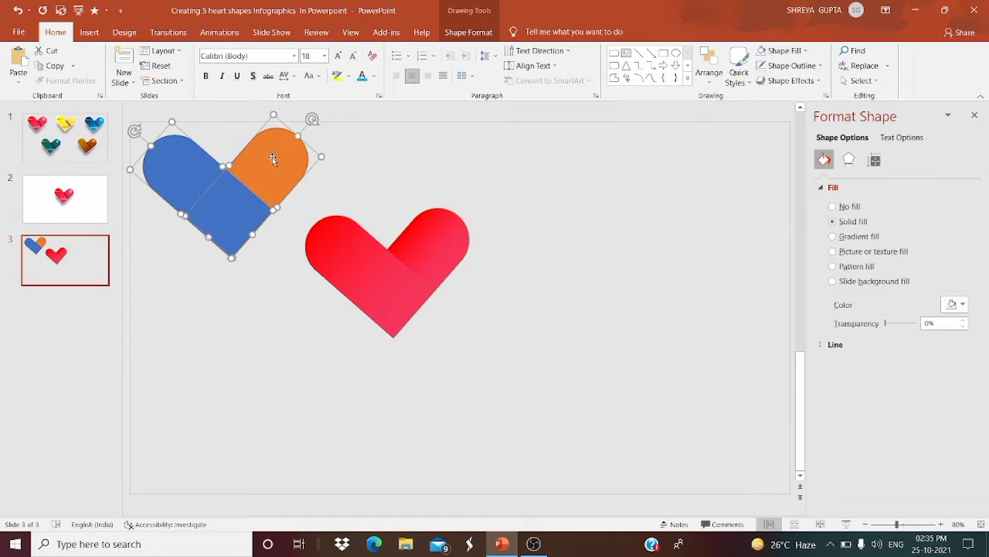
click(89, 31)
click(470, 31)
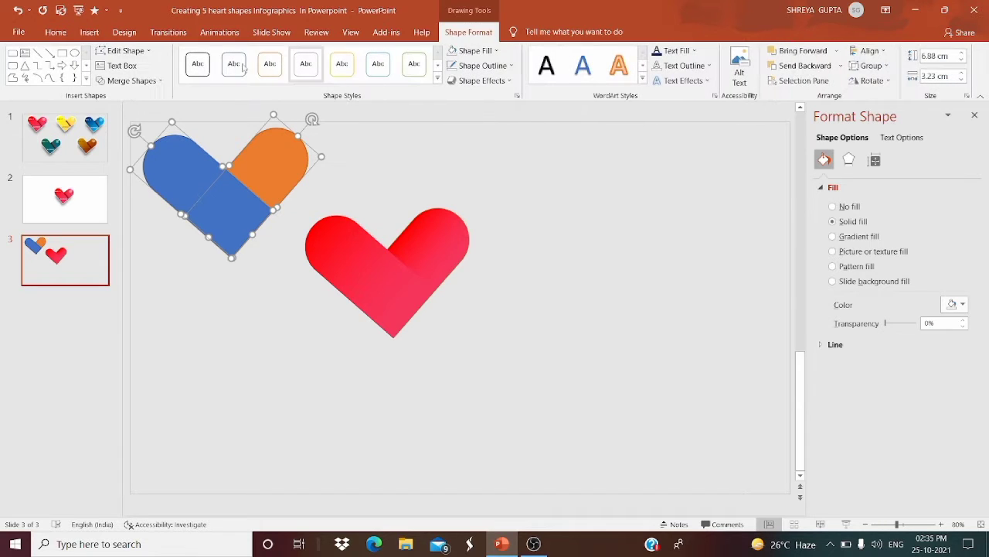
click(130, 80)
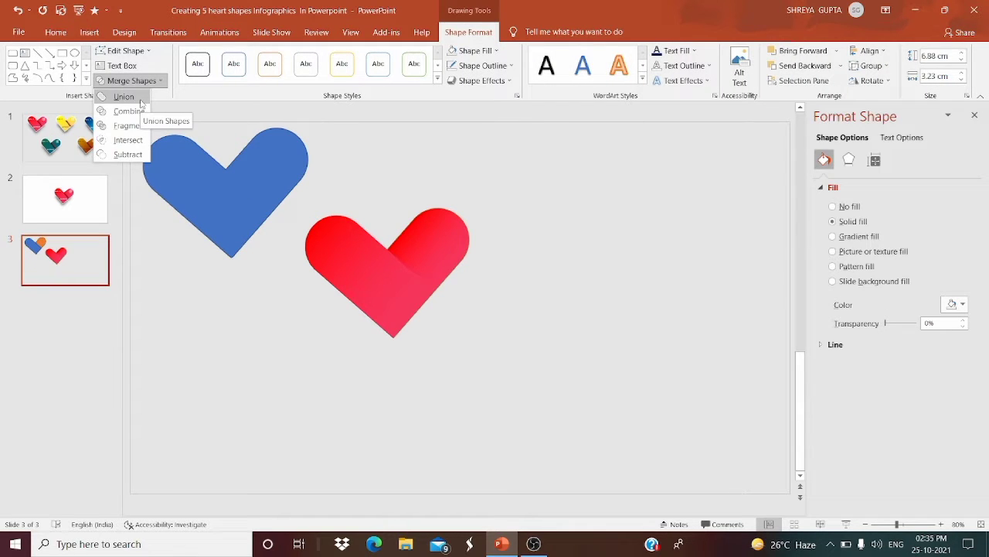
click(140, 99)
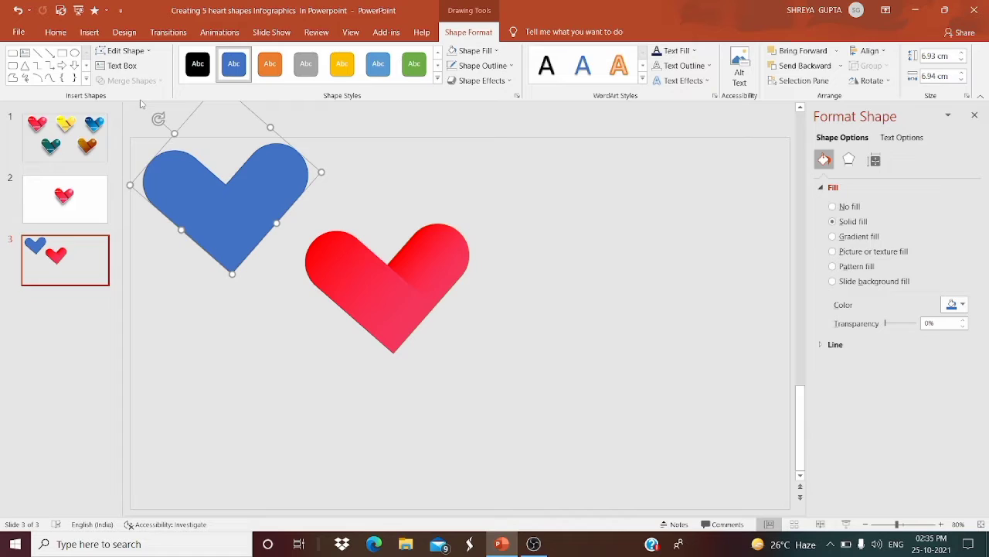
Step: Shift the merged blue heart slightly on the slide and remove its outline
click(228, 83)
mouse_move(233, 205)
mouse_down()
mouse_move(258, 179)
mouse_move(238, 214)
mouse_up()
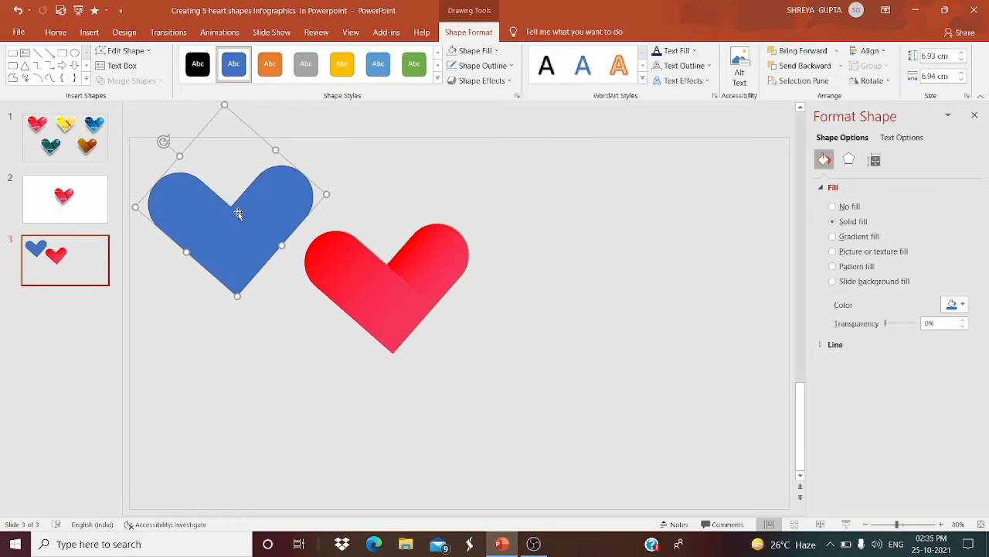
click(483, 64)
click(484, 205)
Step: Fill the merged heart with white and enlarge it to about 7.59 cm high by 7.85 cm wide
click(485, 51)
click(485, 51)
click(483, 51)
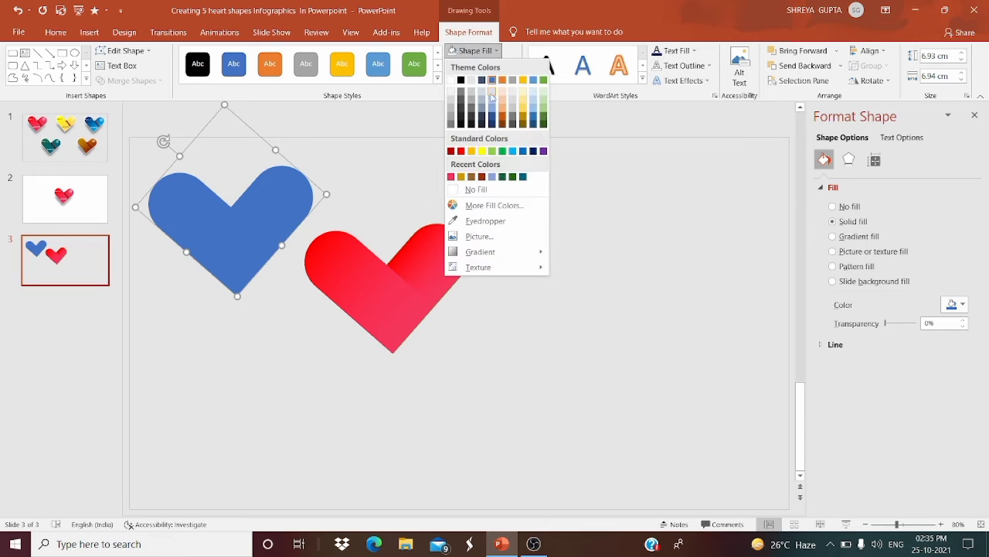
click(451, 81)
drag(263, 217, 240, 190)
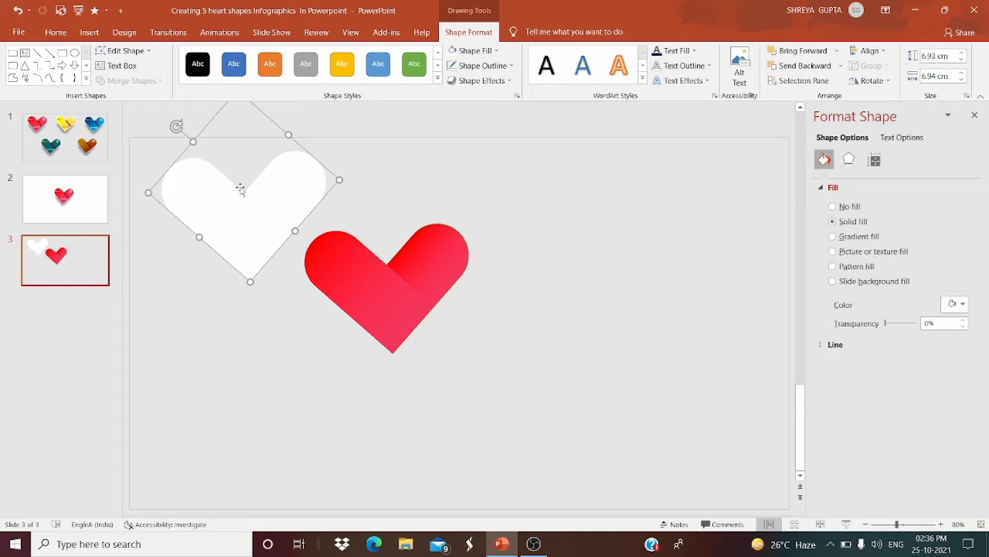
mouse_move(249, 280)
mouse_down()
mouse_move(254, 356)
mouse_move(248, 288)
mouse_up()
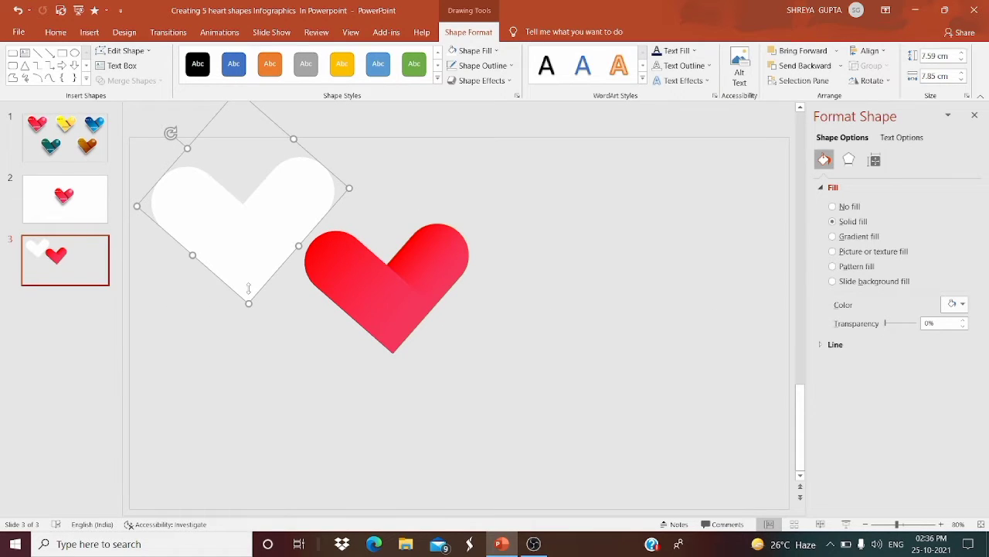
Step: Place the white heart over the ungrouped red heart and send it behind both red halves
drag(249, 243, 391, 275)
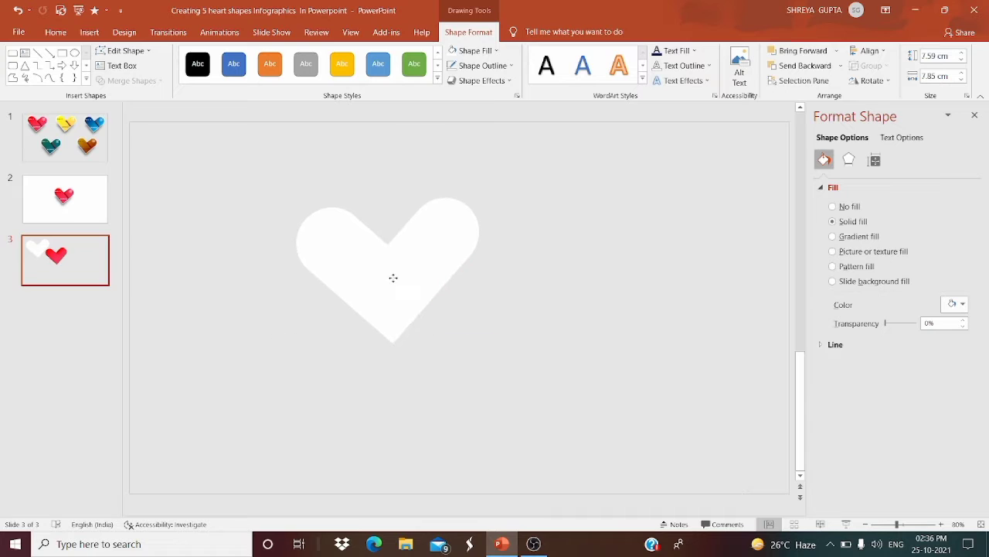
click(822, 67)
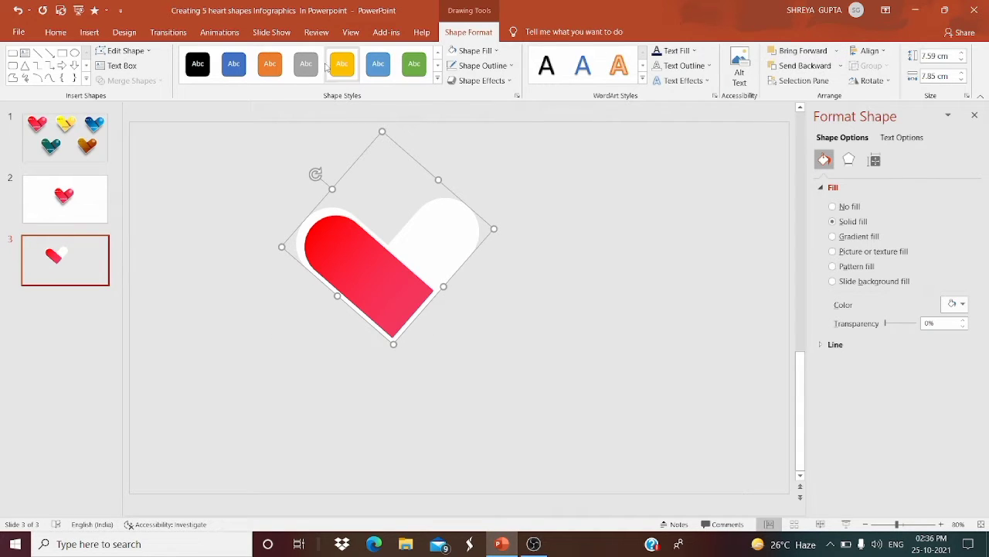
click(18, 10)
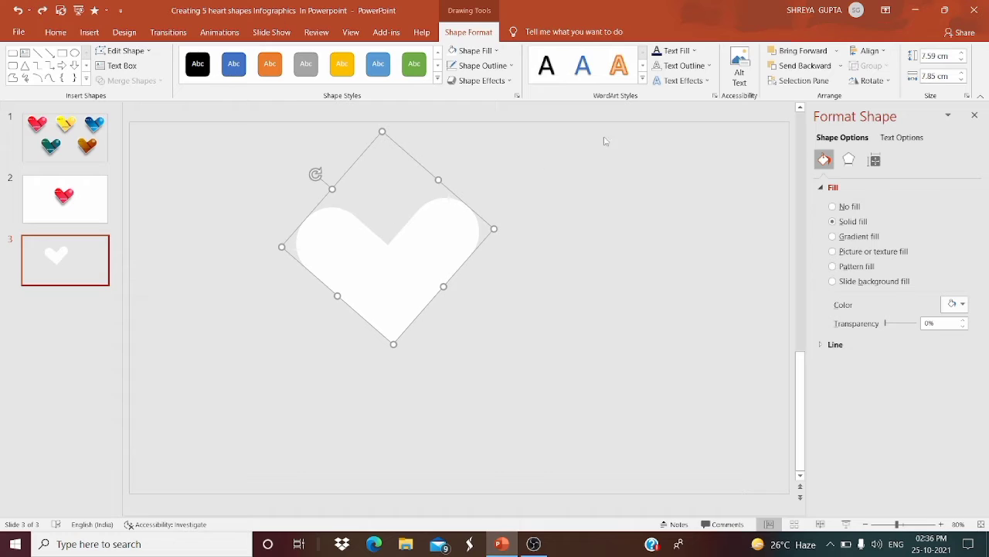
click(836, 66)
click(823, 102)
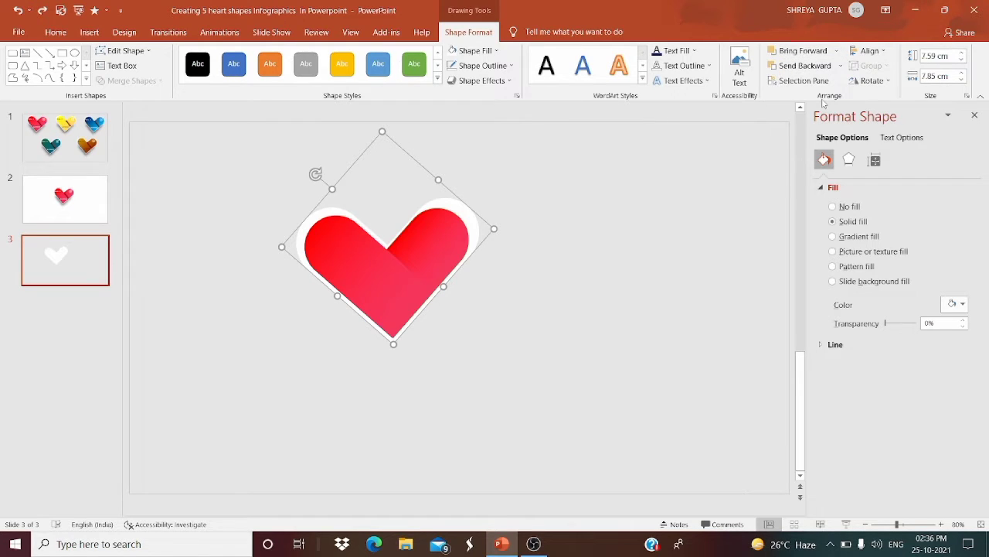
Step: Try to align the separate red halves with the white heart, and undo back to the white heart's position beside the red one
click(417, 256)
drag(415, 256, 444, 256)
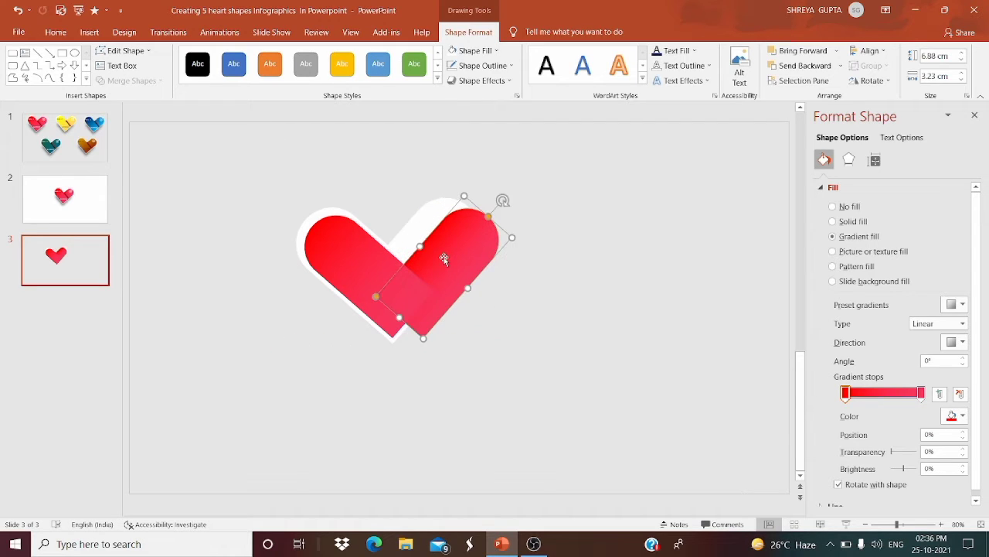
click(18, 10)
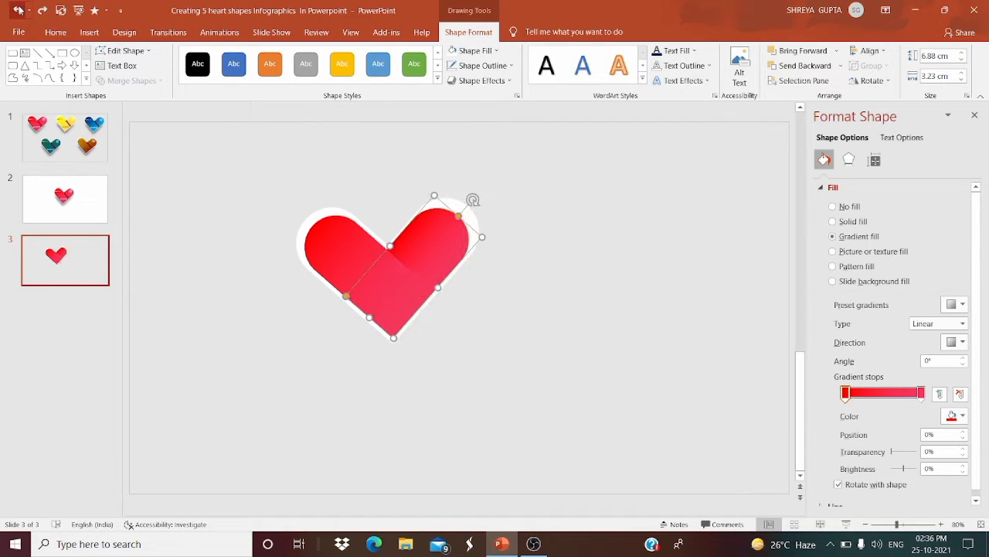
shift+click(336, 245)
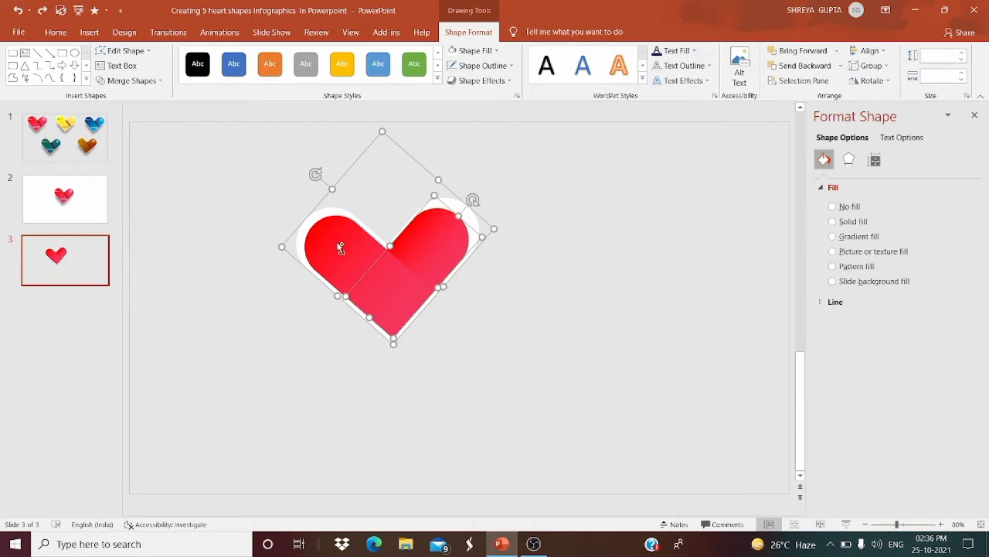
click(325, 200)
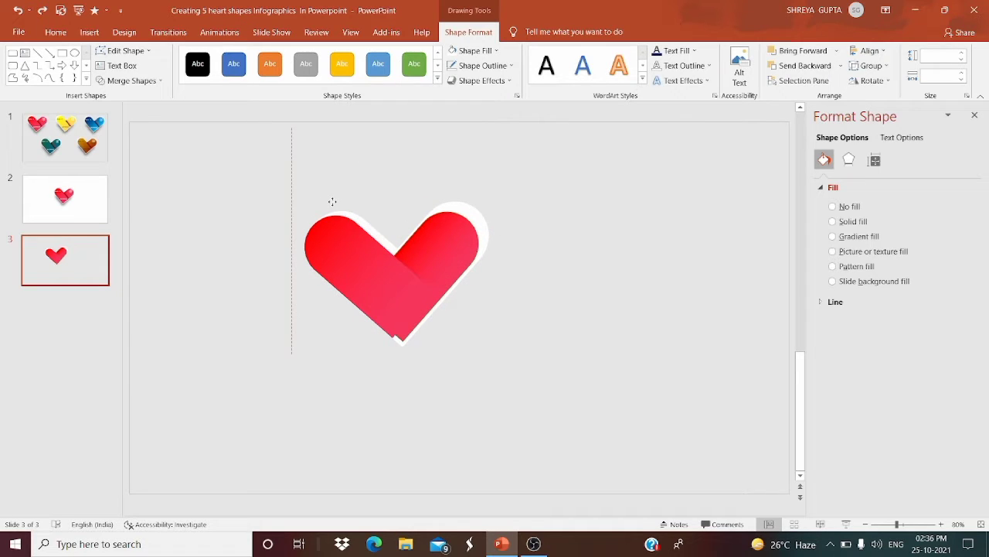
drag(329, 201, 321, 199)
click(276, 360)
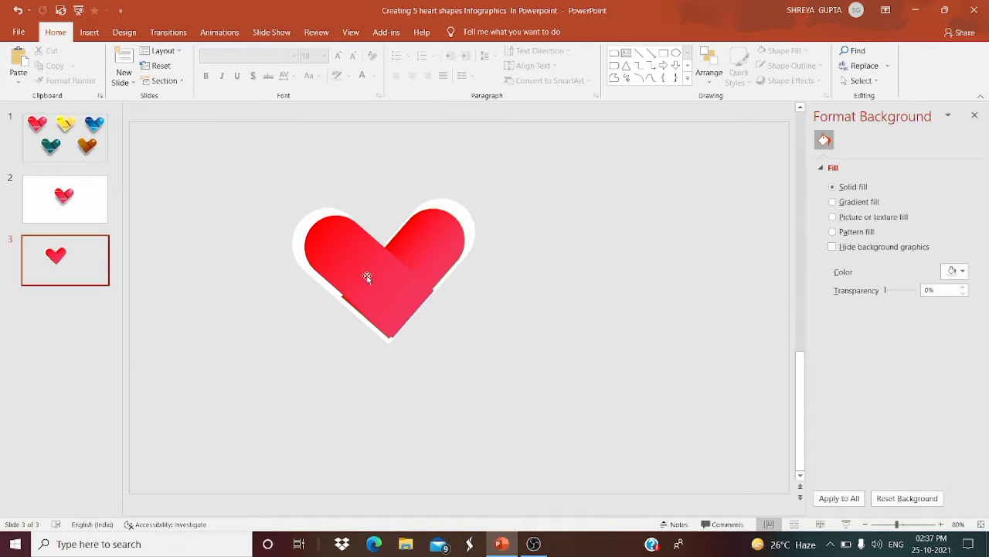
click(17, 10)
click(17, 10)
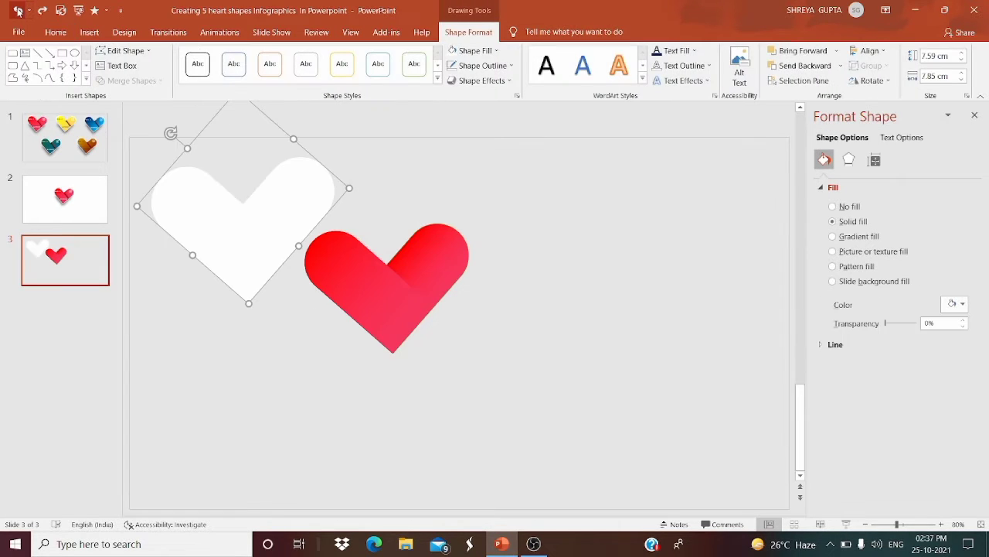
Step: Group the two red heart halves and move the group slightly away from the white heart
click(360, 252)
shift+click(435, 253)
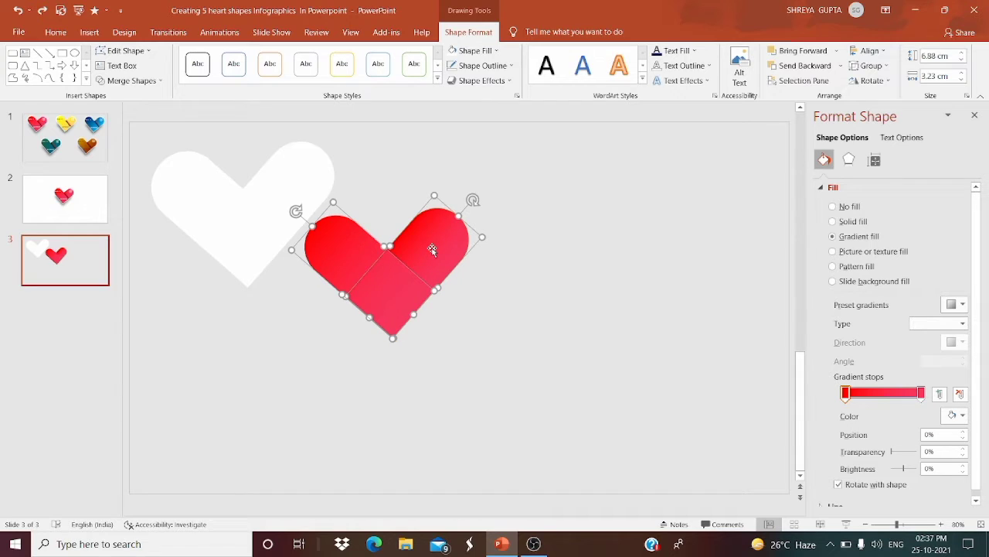
key(ctrl+g)
drag(396, 261, 433, 278)
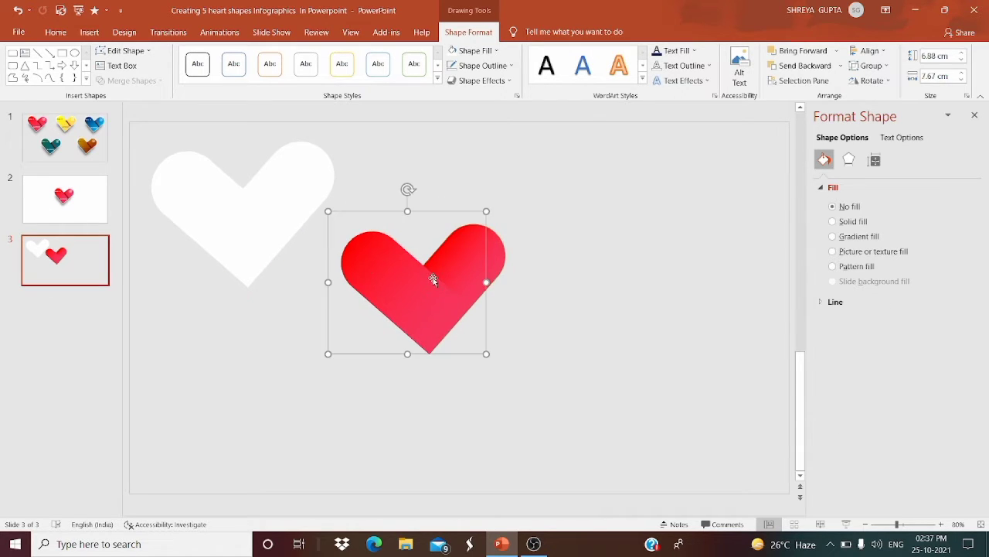
Step: Move the white heart onto the grouped red heart and send it to the back as a border
click(237, 193)
drag(237, 193, 421, 251)
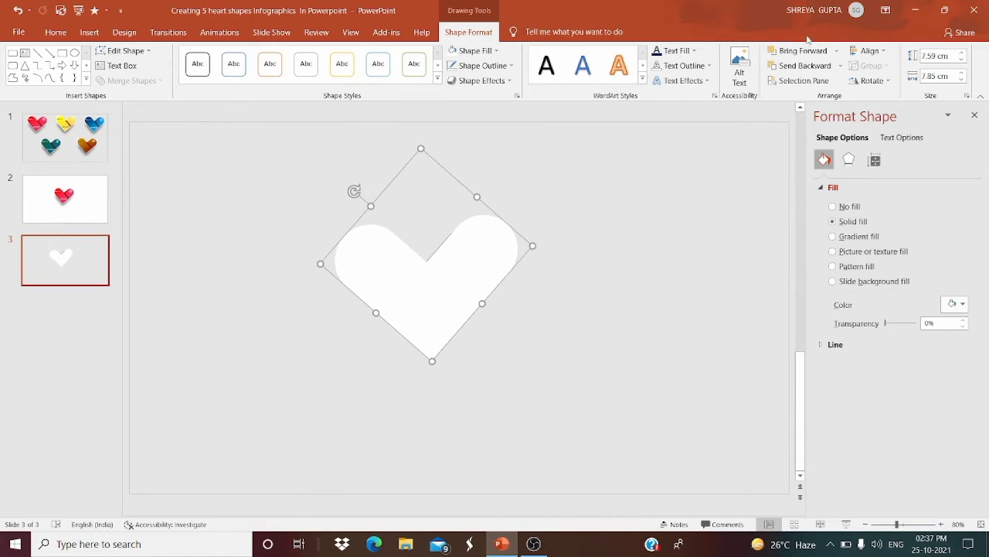
click(841, 66)
click(807, 98)
Step: Adjust the positions of the red heart group and the white heart so the group sits centred on it
click(461, 271)
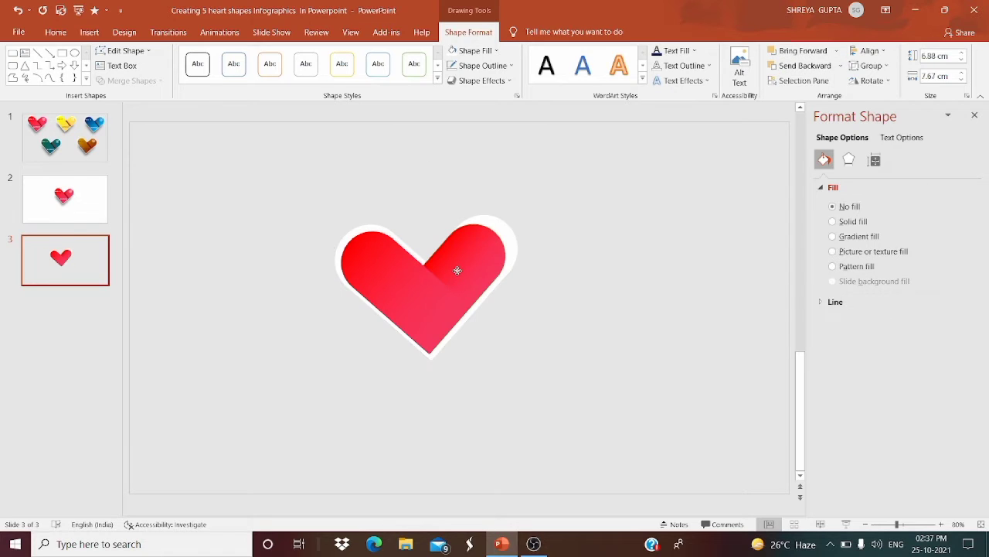
key(Escape)
click(461, 271)
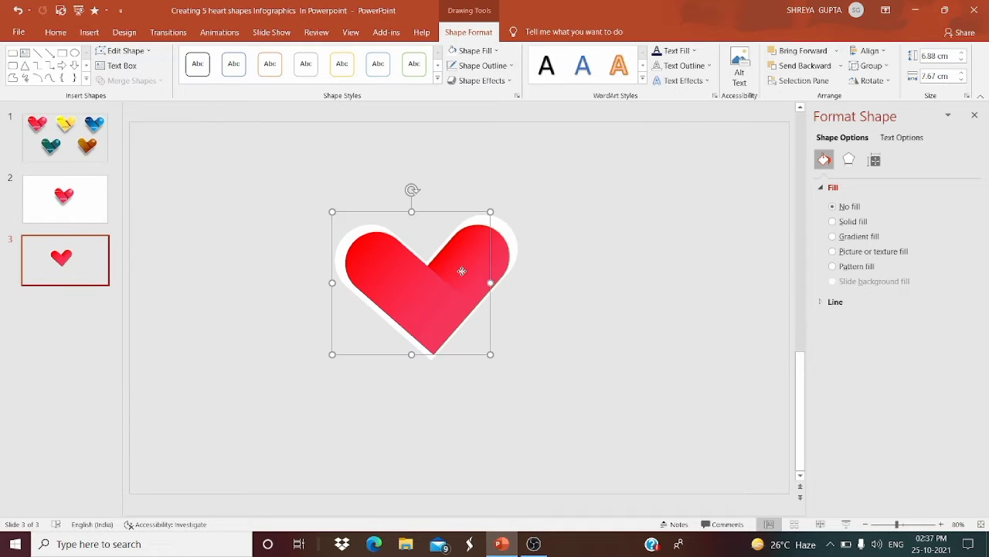
click(461, 271)
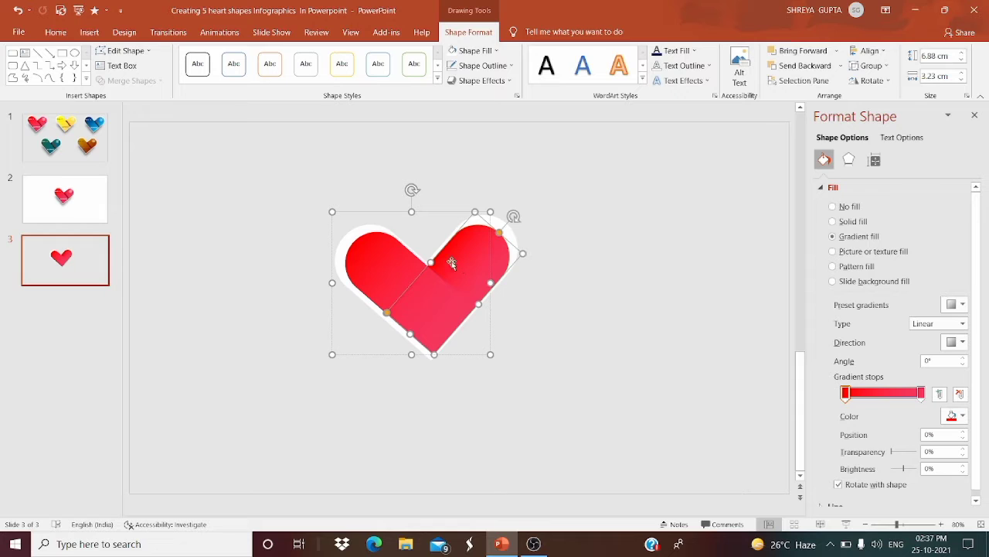
click(443, 213)
click(390, 271)
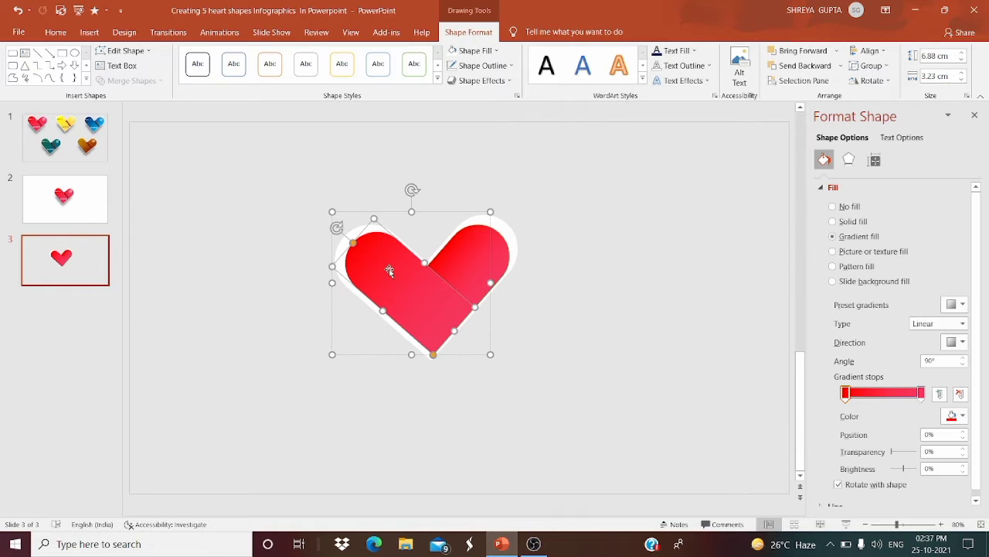
click(445, 262)
key(Escape)
mouse_move(353, 235)
mouse_down()
mouse_move(362, 238)
mouse_move(347, 232)
mouse_move(358, 234)
mouse_move(352, 240)
mouse_up()
drag(481, 306, 428, 300)
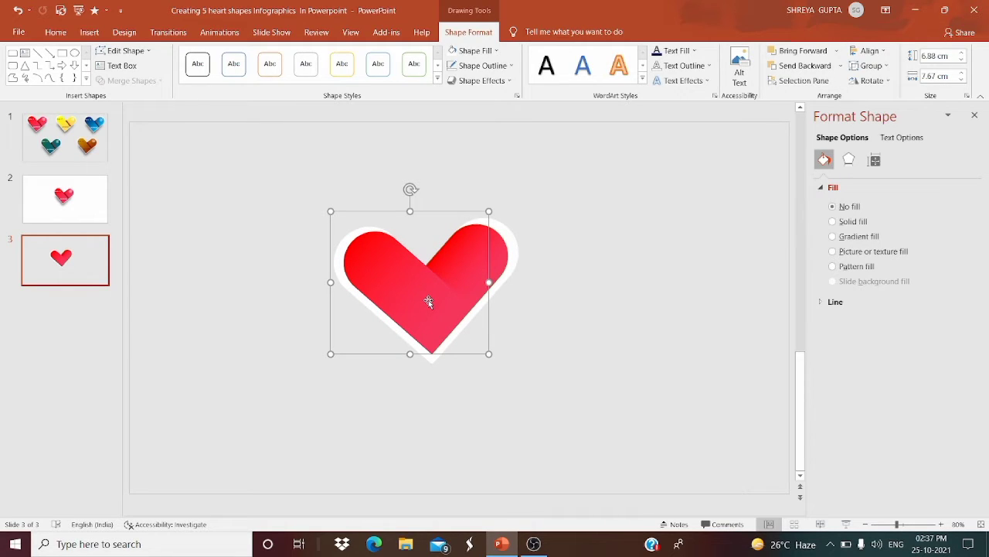
click(506, 318)
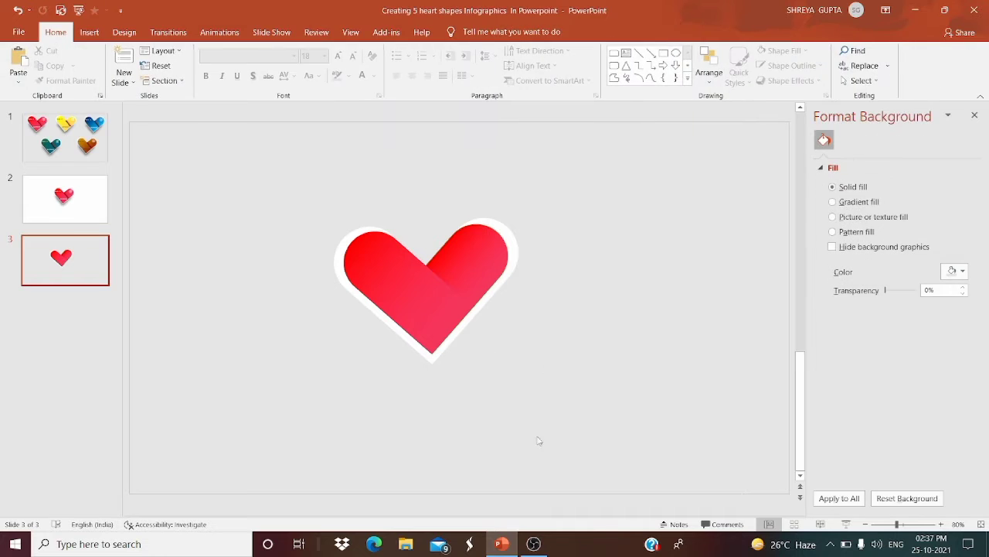
Step: Nudge the white backing heart upward and realign the red heart group over it
click(533, 543)
click(912, 435)
click(372, 229)
click(380, 269)
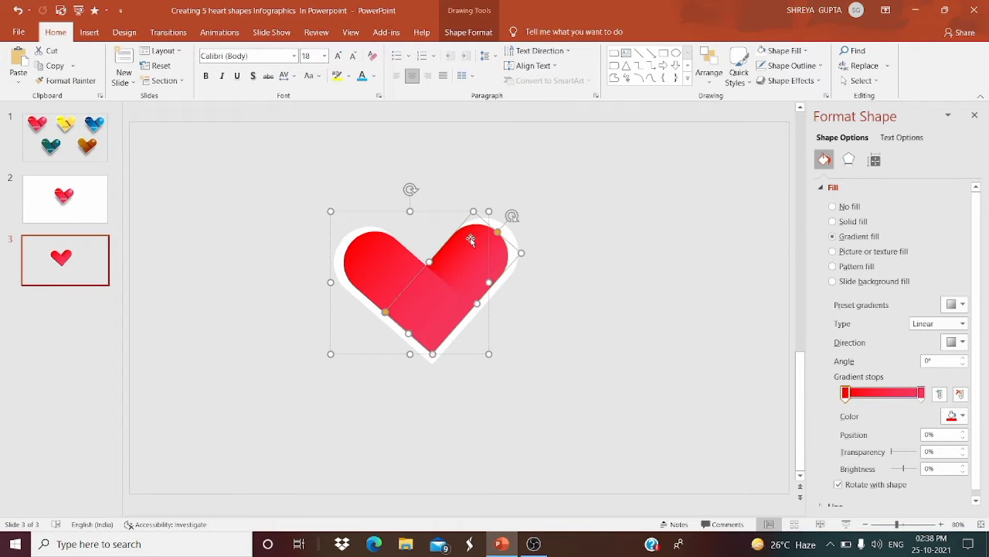
click(360, 234)
key(Delete)
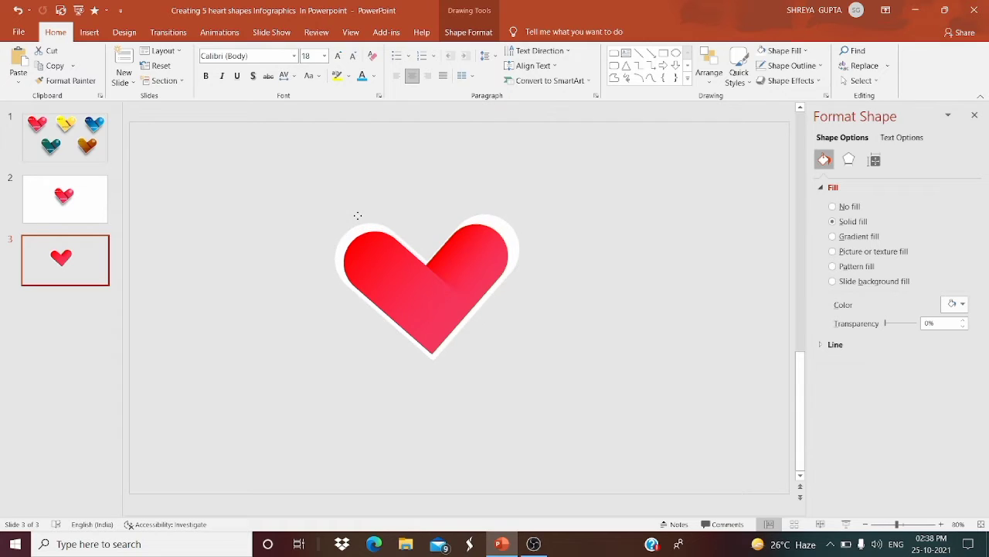
click(358, 217)
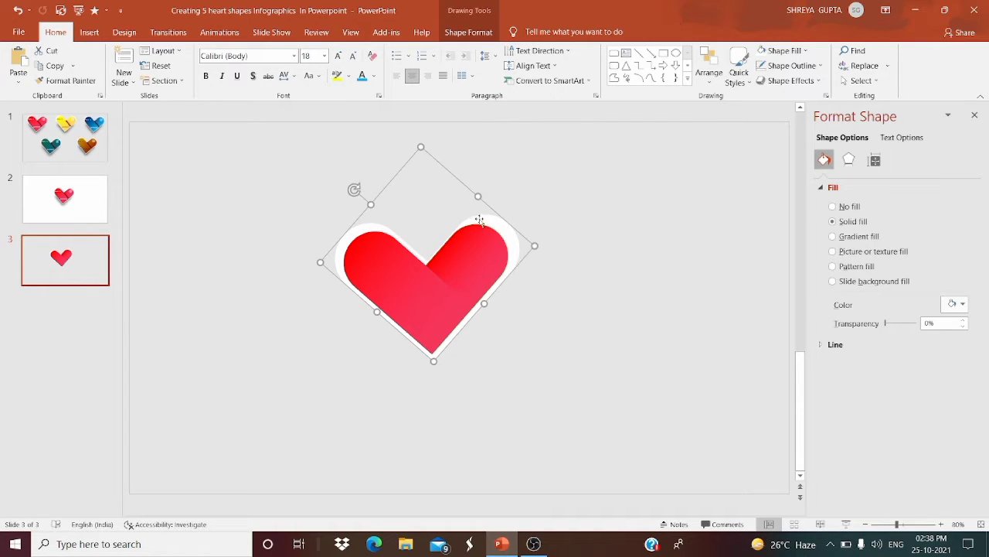
key(Escape)
key(Escape)
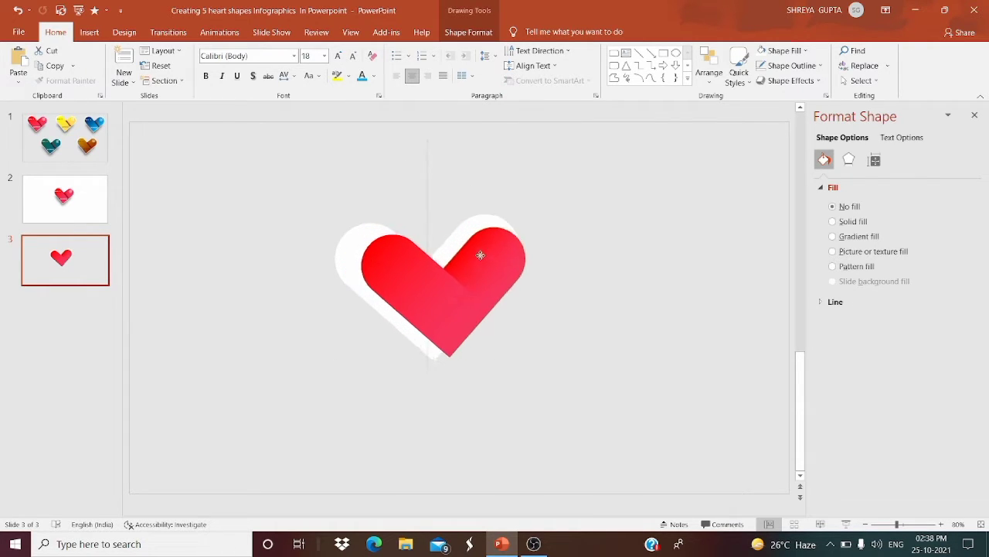
drag(469, 252, 468, 250)
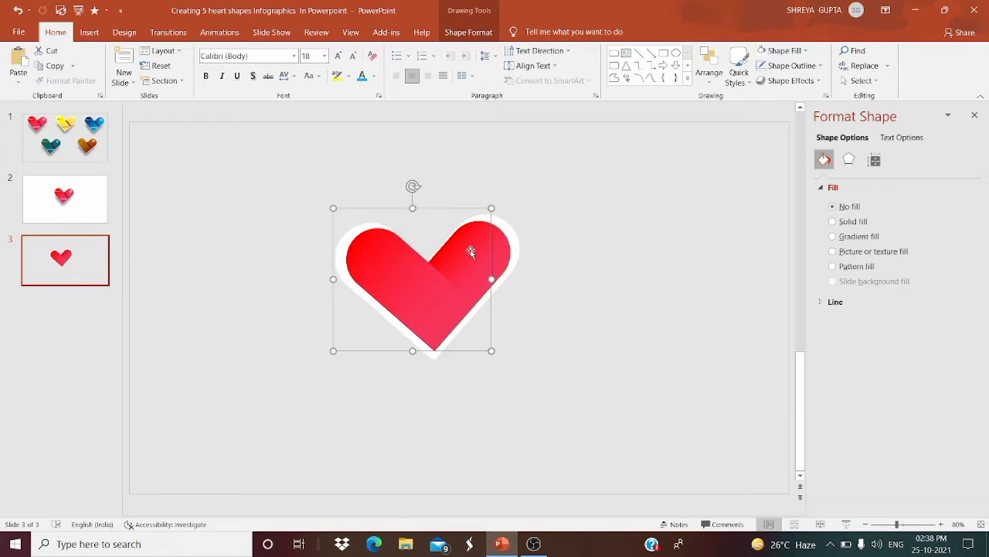
Step: Enlarge the white backing heart for a wider border and reposition the red heart group on it
click(497, 221)
mouse_move(478, 197)
mouse_down()
mouse_move(464, 177)
mouse_move(464, 194)
mouse_up()
drag(369, 205, 371, 206)
drag(418, 152, 420, 122)
click(440, 267)
drag(440, 268, 437, 265)
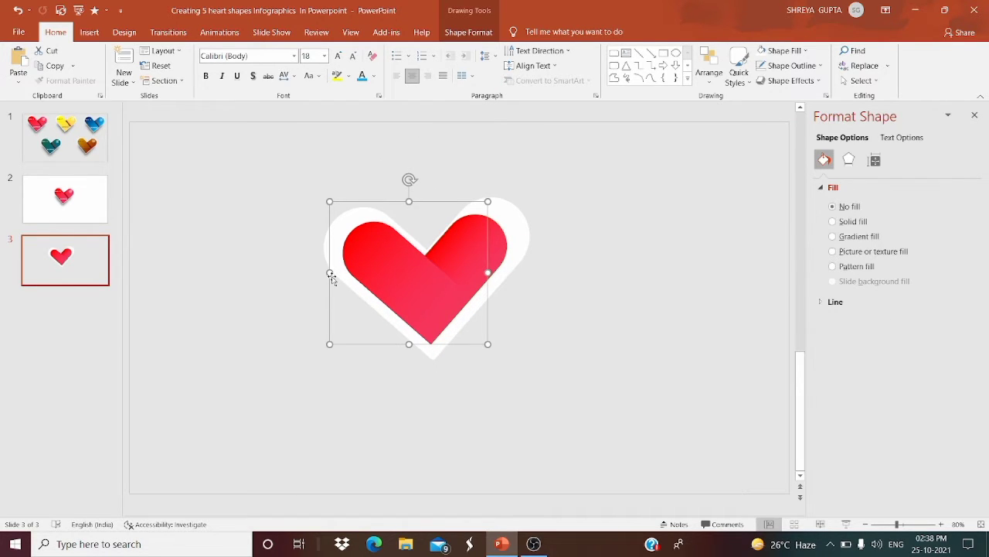
Step: Widen the red heart group slightly and shrink the white backing heart from both sides for a narrower border
drag(328, 272, 329, 273)
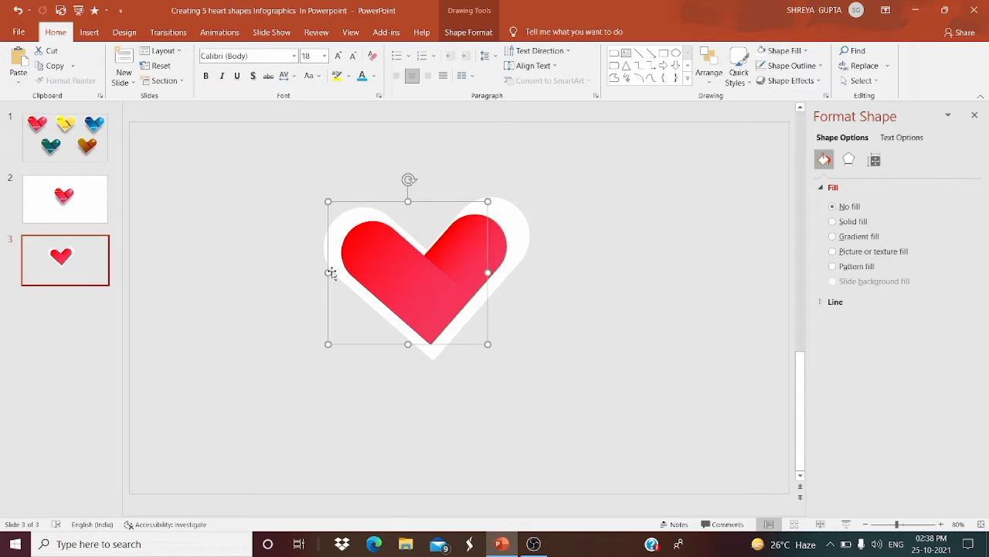
click(323, 246)
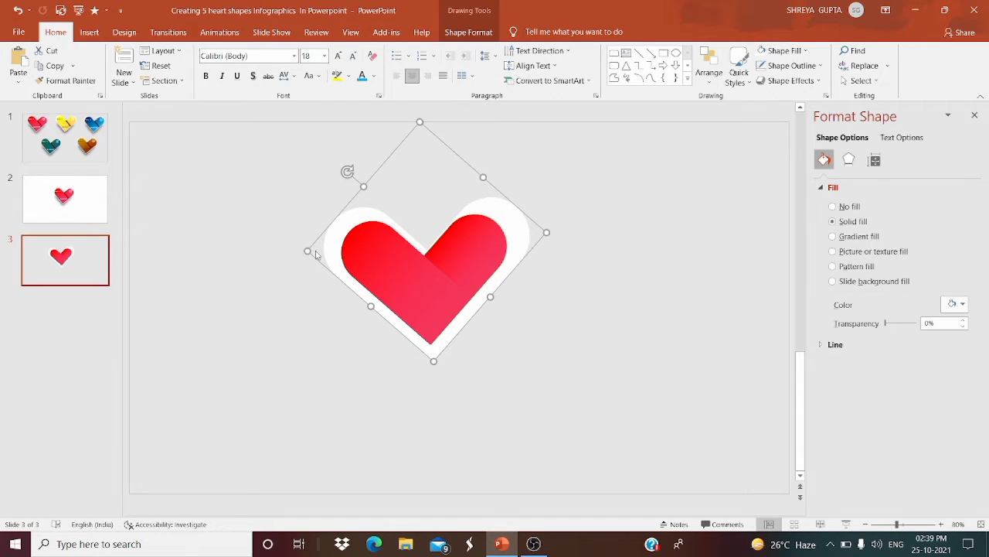
mouse_move(308, 249)
mouse_down()
mouse_move(323, 250)
mouse_move(310, 278)
mouse_move(309, 254)
mouse_move(317, 261)
mouse_up()
drag(549, 232, 530, 233)
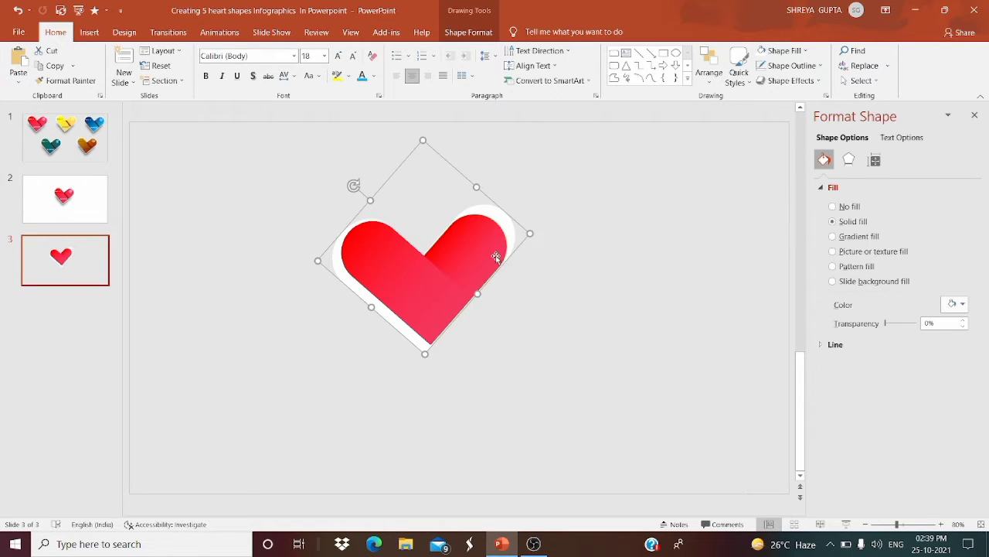
Step: Shift the red heart group slightly down and to the left to align it with the white heart's lower edges
click(461, 254)
click(379, 248)
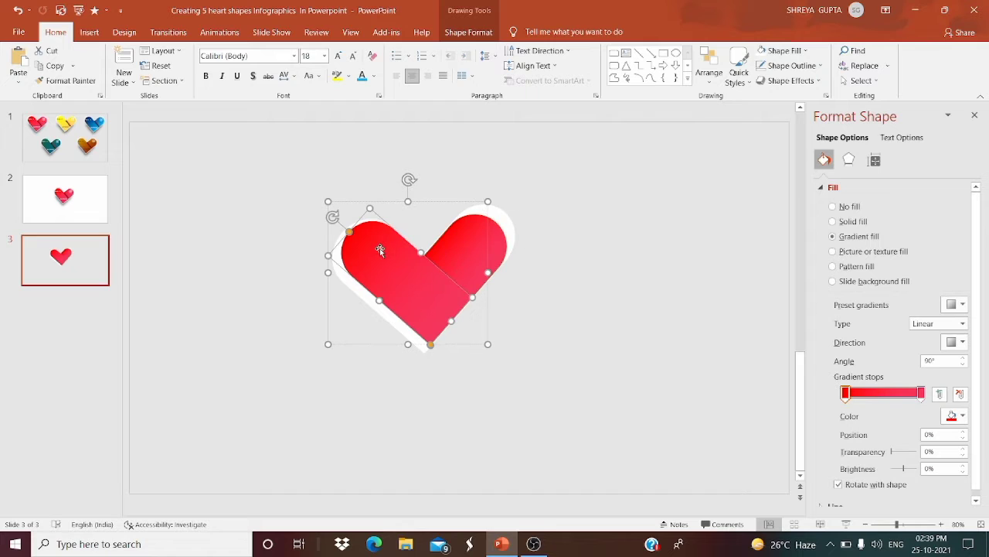
click(441, 222)
click(452, 230)
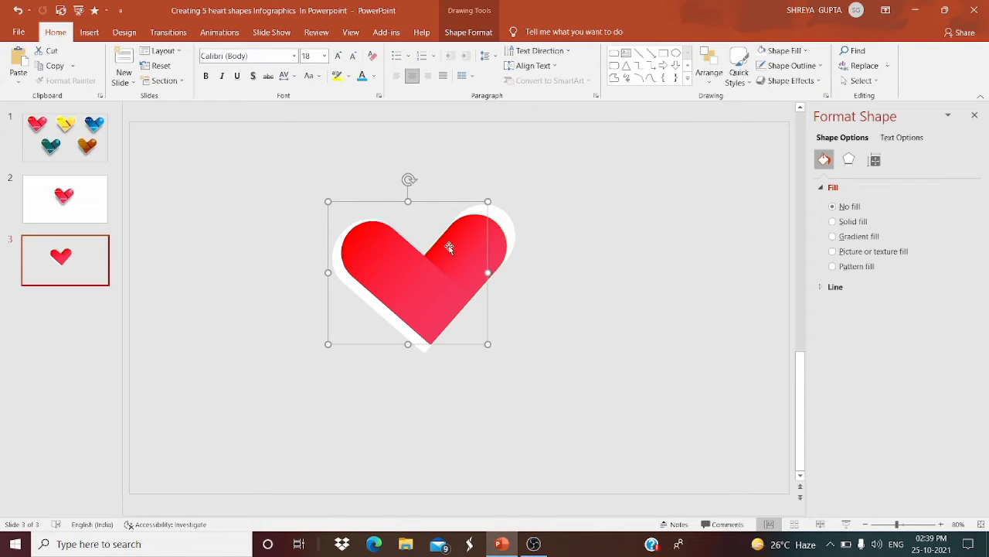
drag(449, 248, 436, 251)
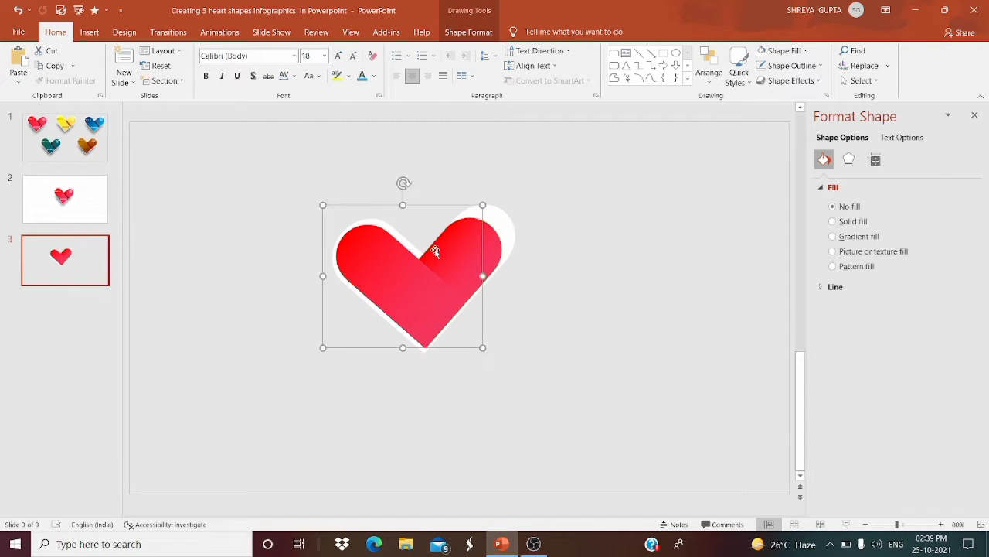
click(226, 351)
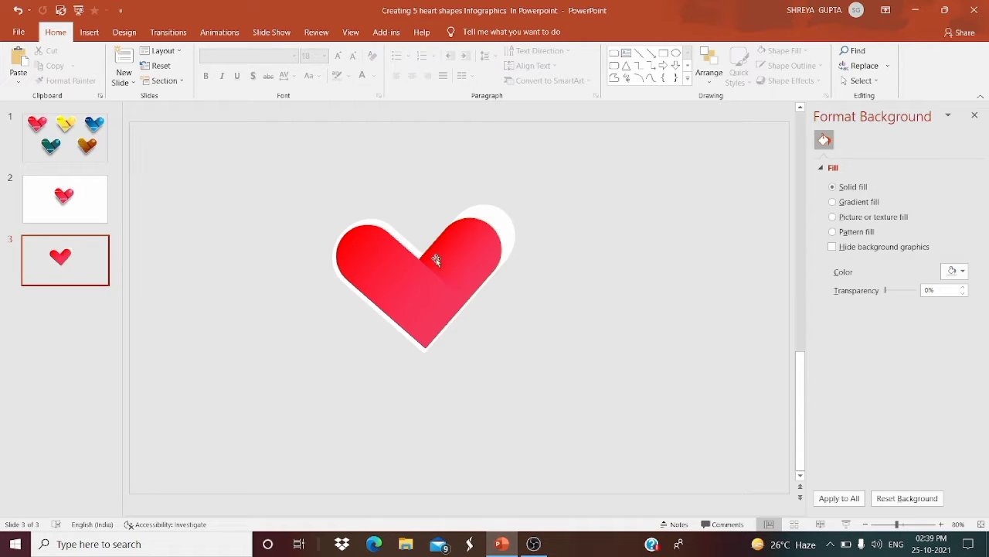
Step: Trim the white backing heart's overhang beside the red heart's upper-right lobe to even out the border
click(481, 223)
drag(477, 187, 470, 197)
click(250, 300)
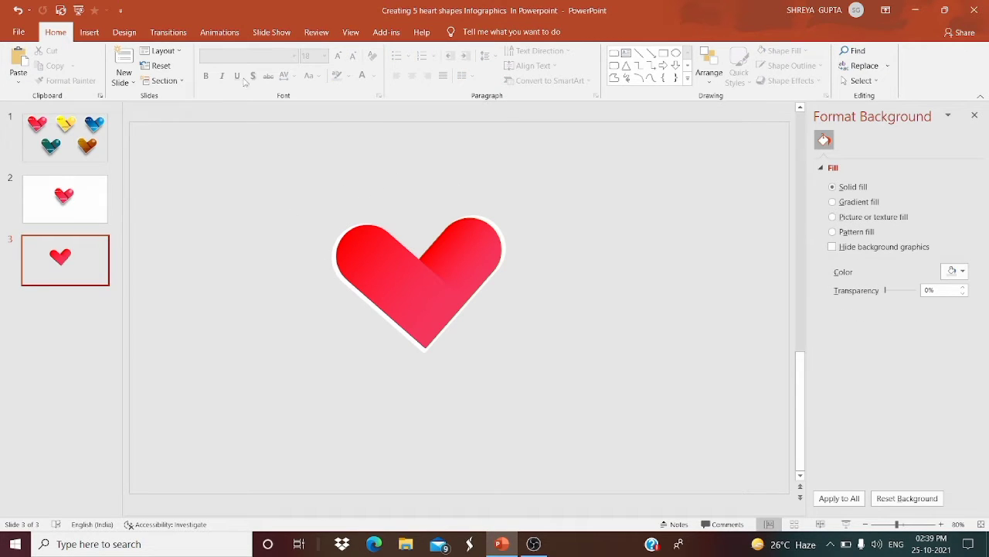
Step: Draw a rectangle about 4.05 cm wide and 0.94 cm high in the empty area above and left of the heart
click(82, 31)
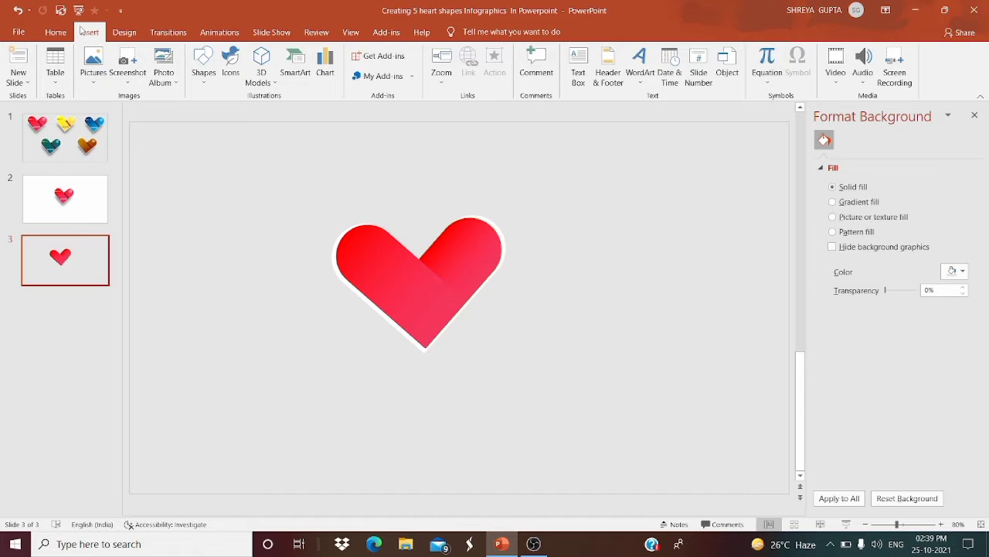
click(203, 68)
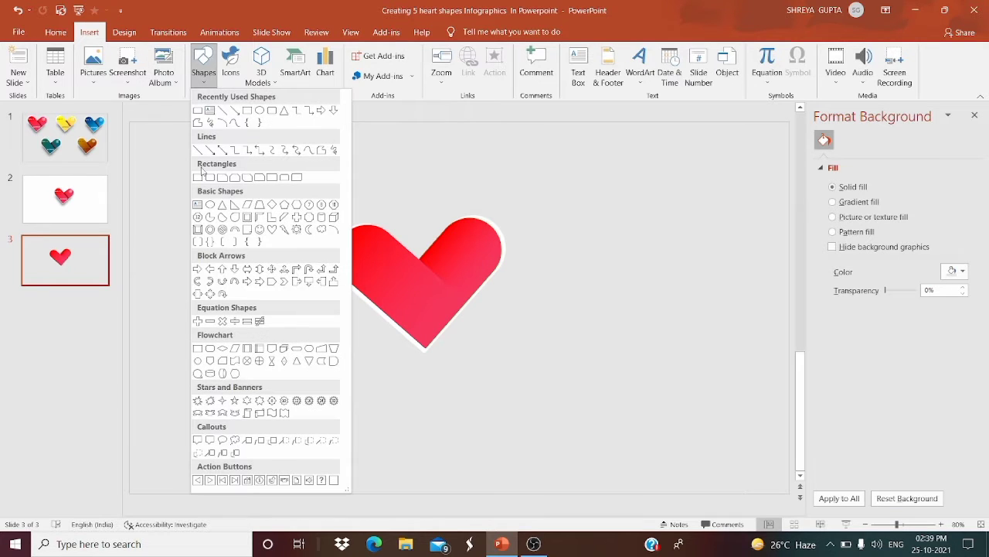
click(198, 177)
drag(170, 186, 249, 205)
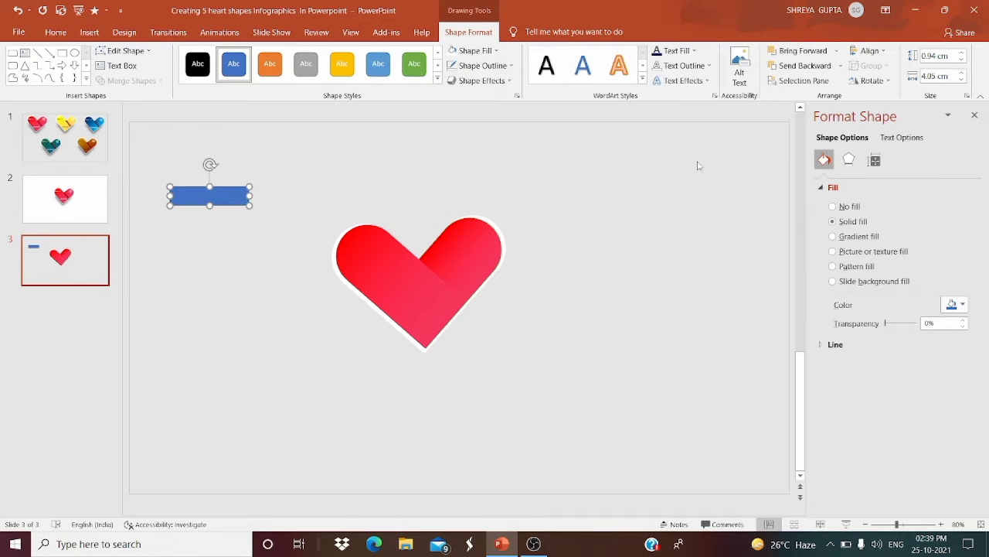
Step: Apply a linear gradient fill to the rectangle, running from red to black
click(833, 236)
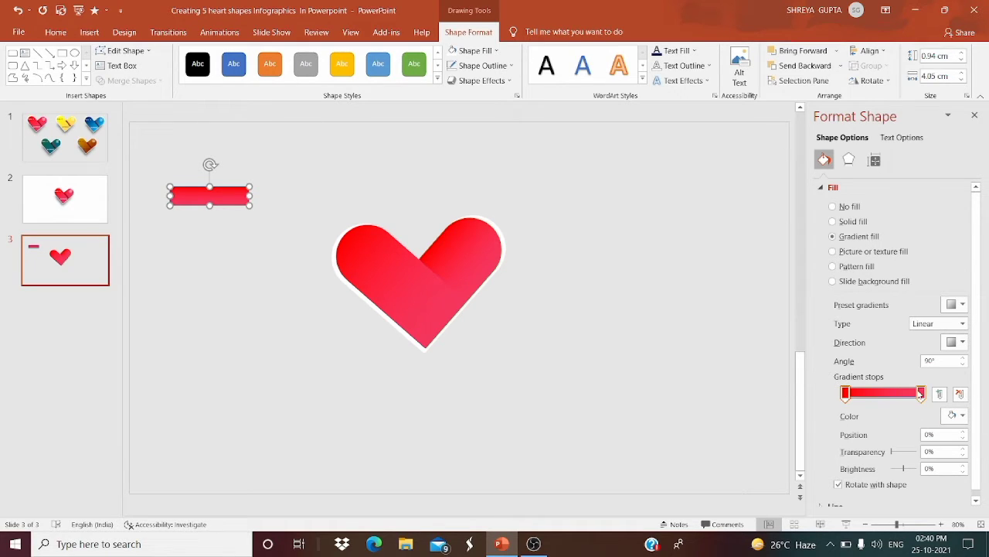
click(921, 394)
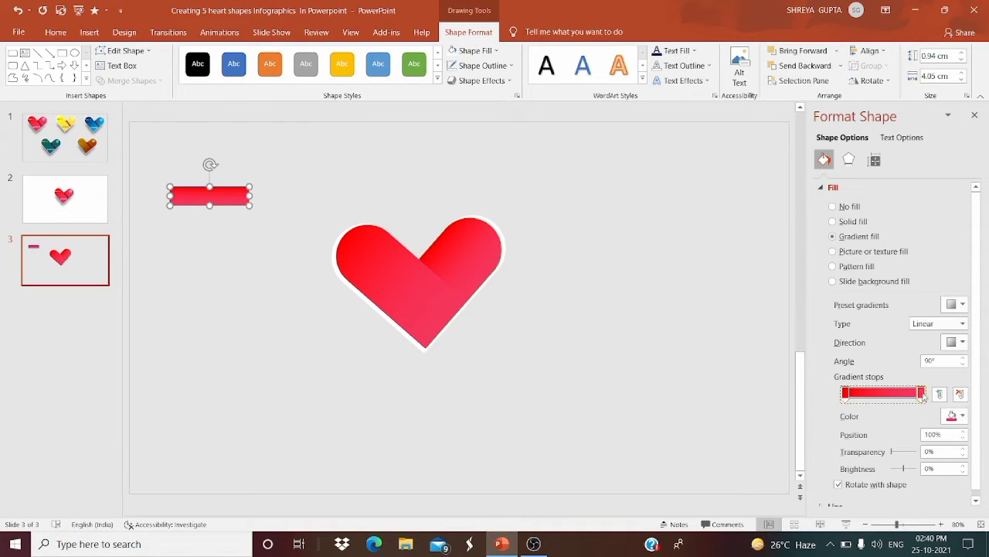
click(959, 416)
click(901, 281)
click(846, 393)
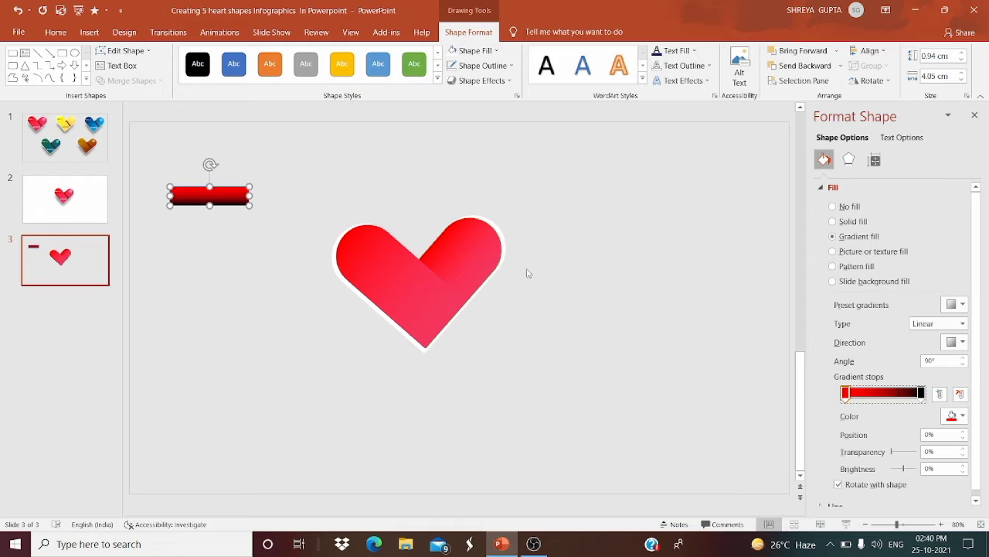
Step: Rotate the gradient rectangle about 45 degrees clockwise
click(290, 231)
click(221, 190)
drag(209, 160, 247, 164)
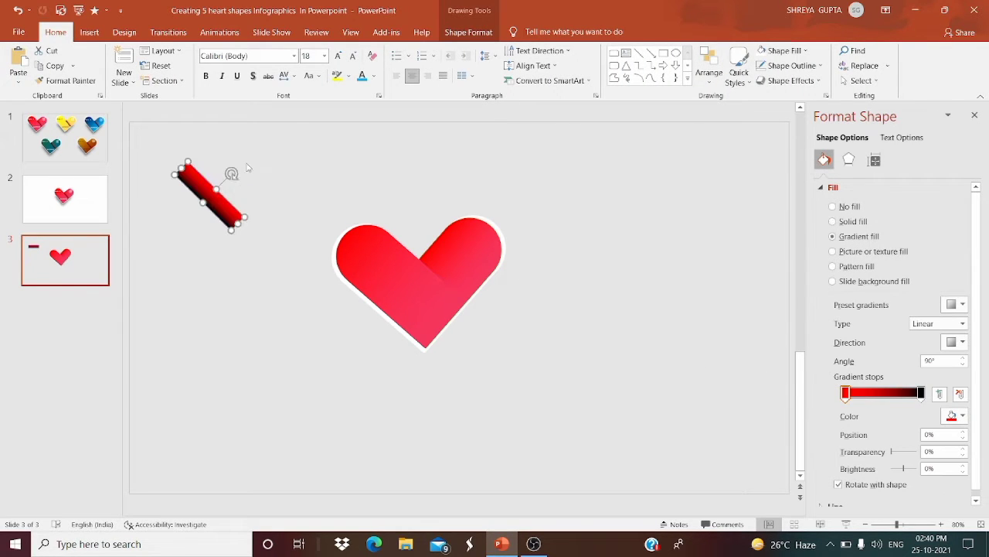
Step: Try the rectangle's red gradient stop at 100% position, first with 94% and finally with 8% transparency
drag(892, 452, 917, 453)
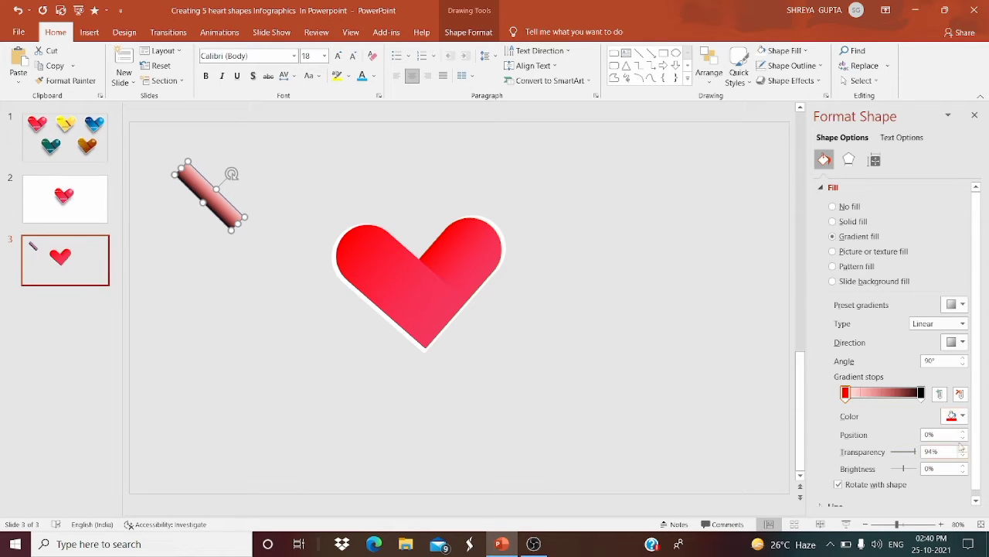
click(963, 431)
click(963, 431)
drag(963, 431, 963, 433)
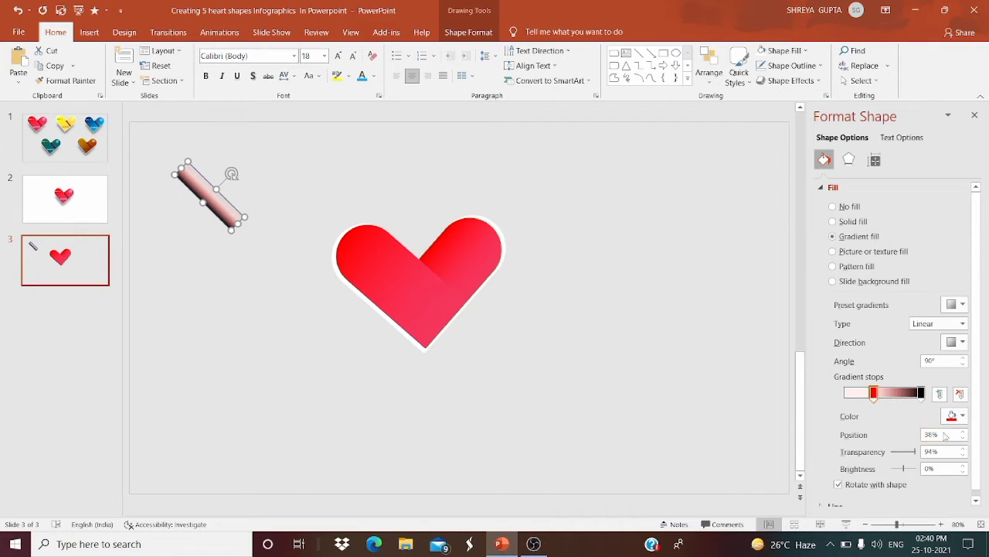
click(943, 434)
key(BackSpace)
key(BackSpace)
key(BackSpace)
text(100)
key(Return)
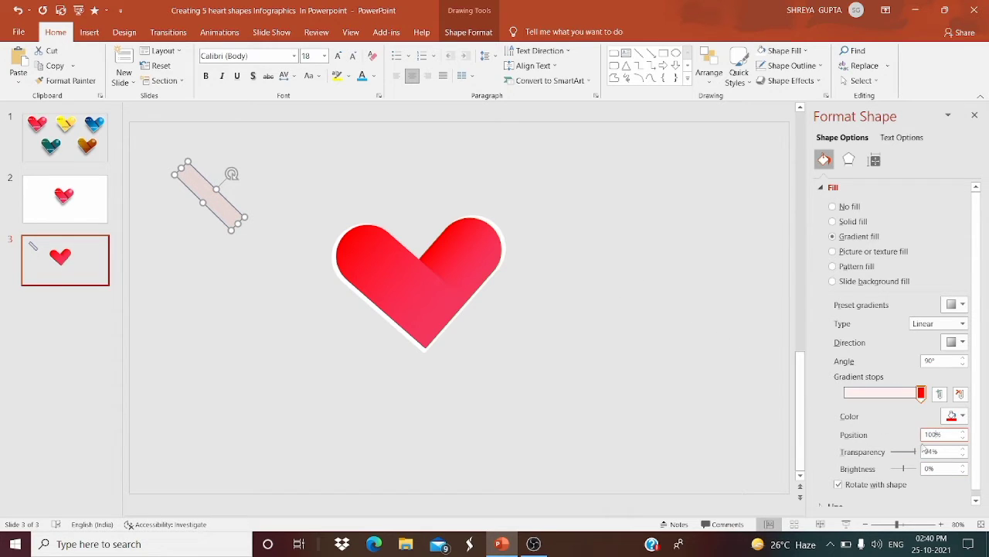
drag(917, 452, 893, 456)
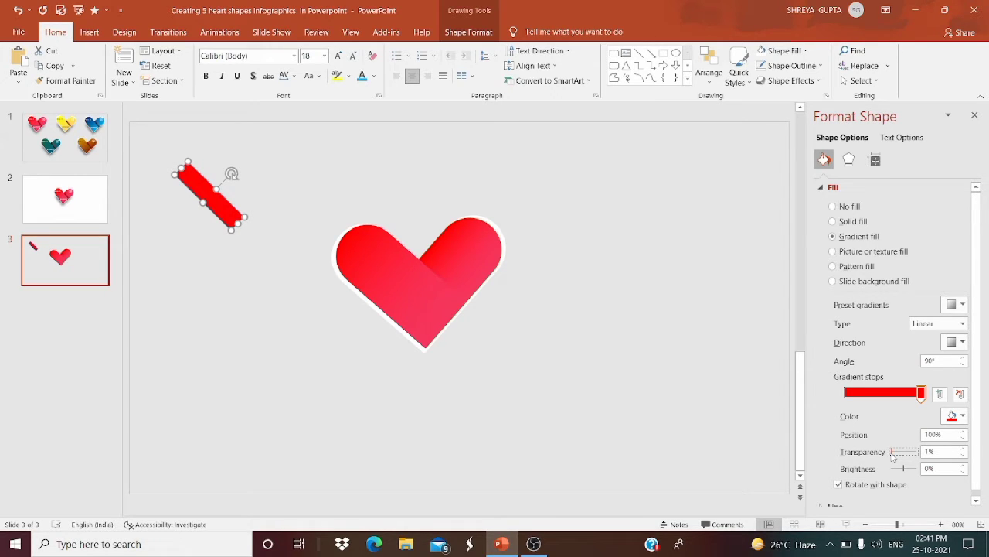
drag(892, 455, 893, 455)
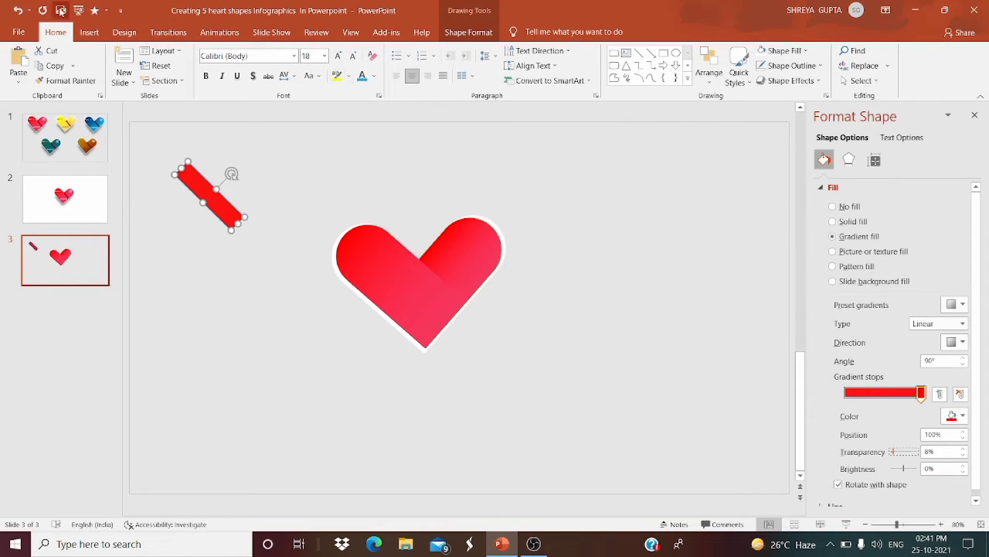
Step: Undo the position and transparency changes made to the rectangle's red gradient stop
click(17, 10)
click(18, 10)
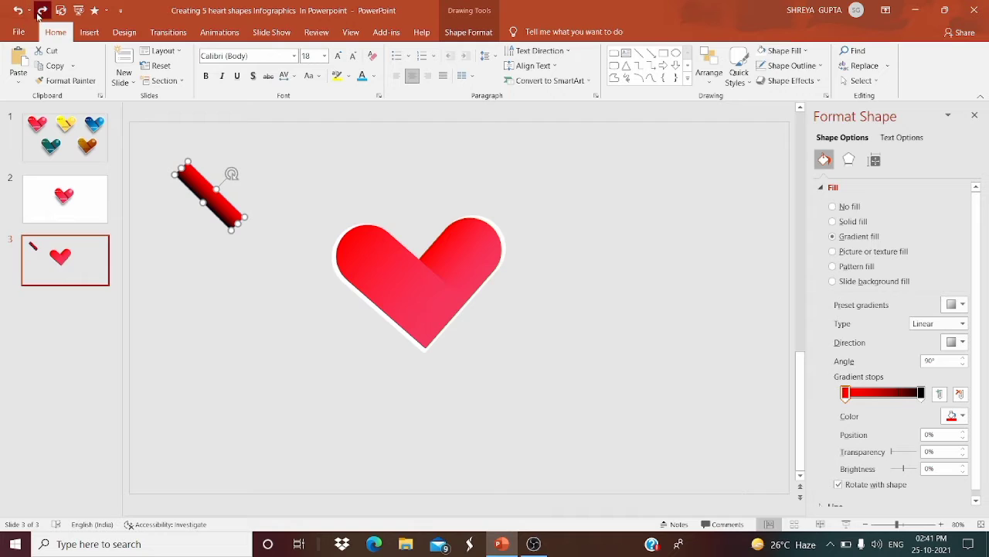
click(42, 10)
click(18, 10)
Step: Place the rotated rectangle over the seam between the two heart halves and remove its outline
drag(191, 187, 419, 271)
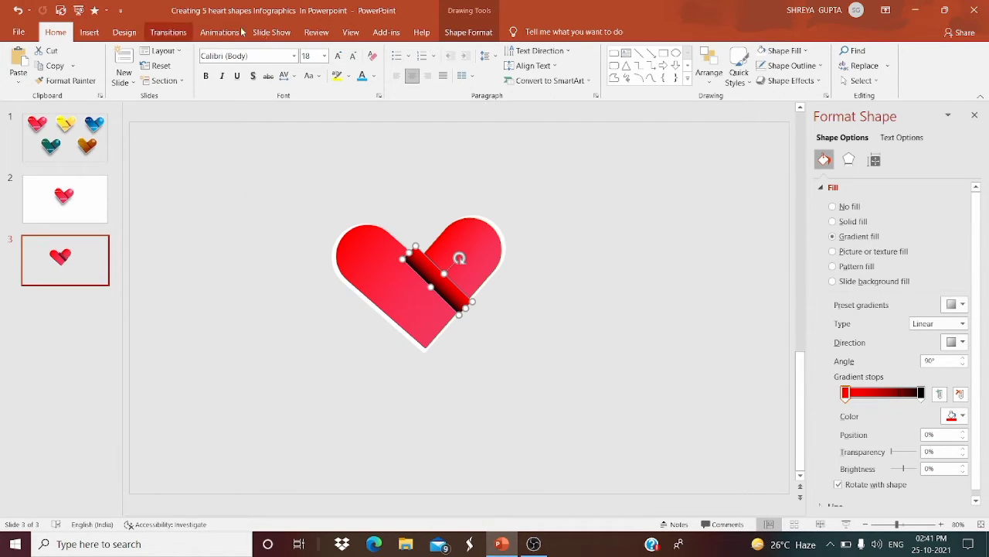
click(468, 32)
click(481, 66)
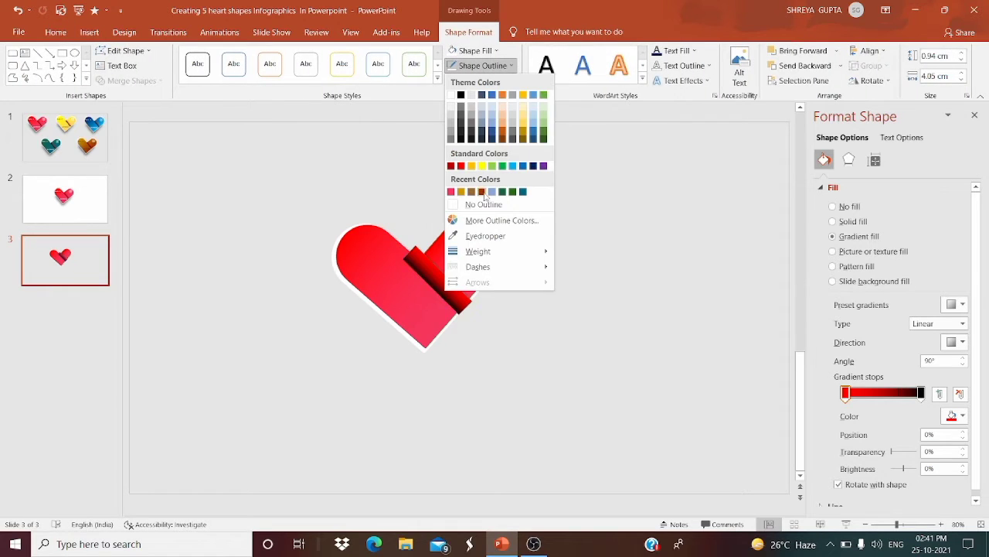
click(488, 205)
Step: Resize the gradient rectangle to about 3.17 cm by 0.85 cm and fit it along the seam as a fold shadow
drag(457, 316, 447, 297)
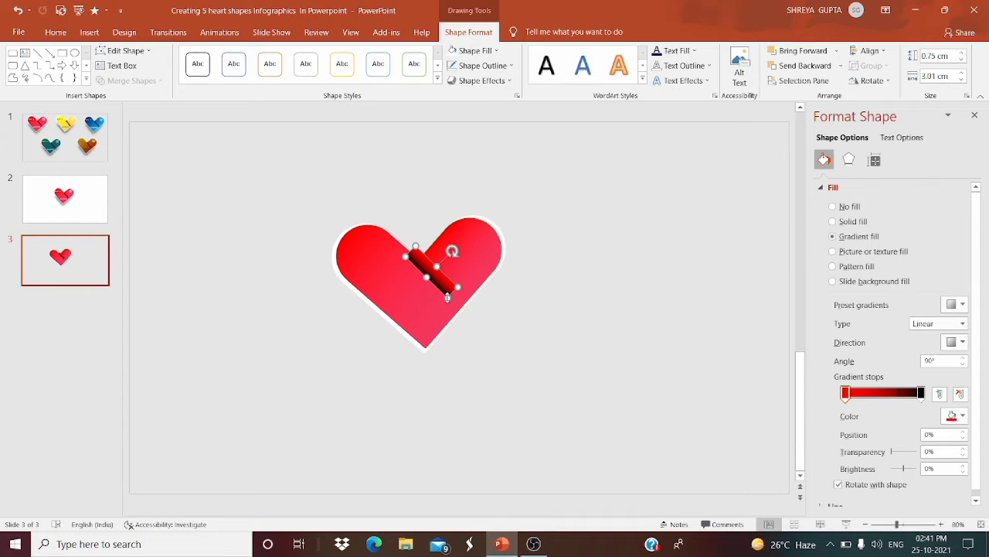
drag(448, 282, 459, 290)
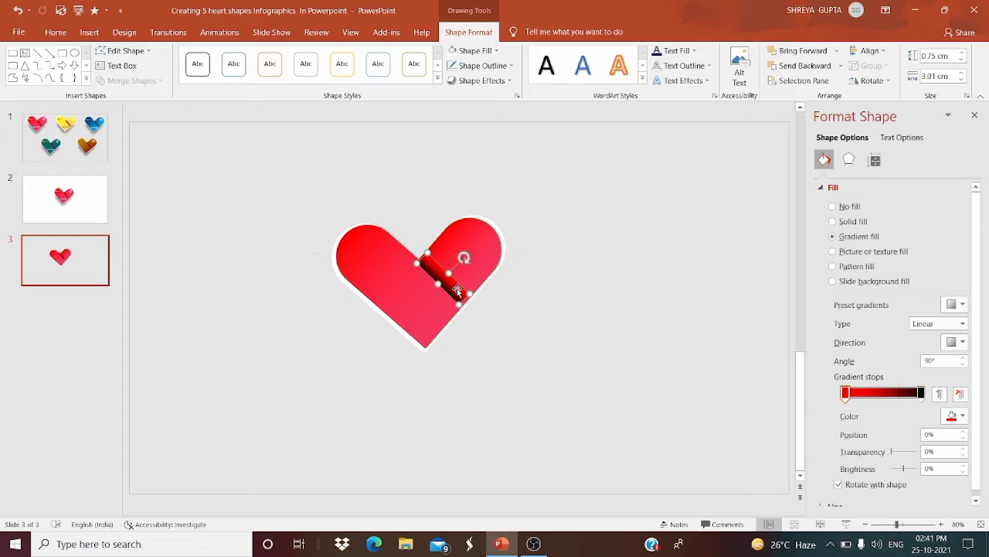
click(304, 247)
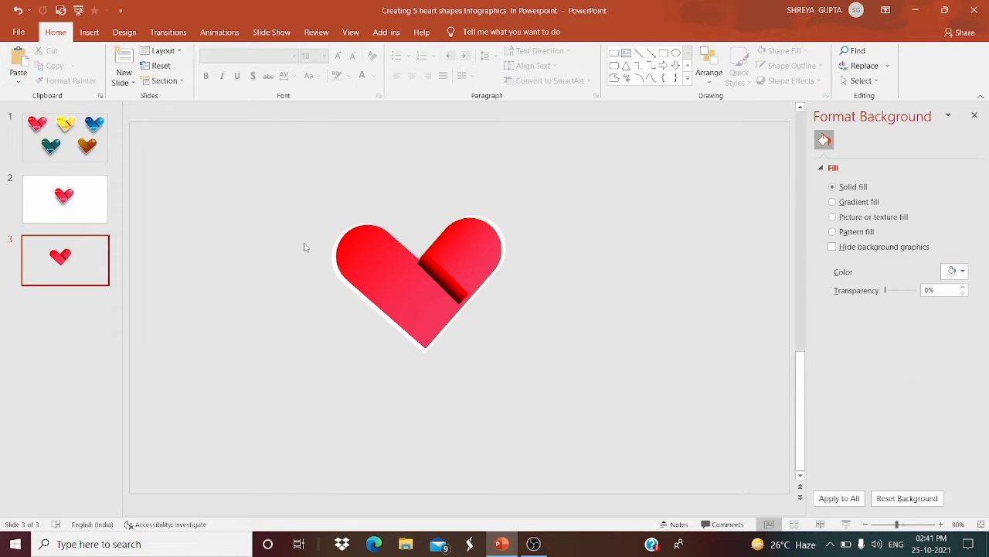
drag(459, 302, 458, 307)
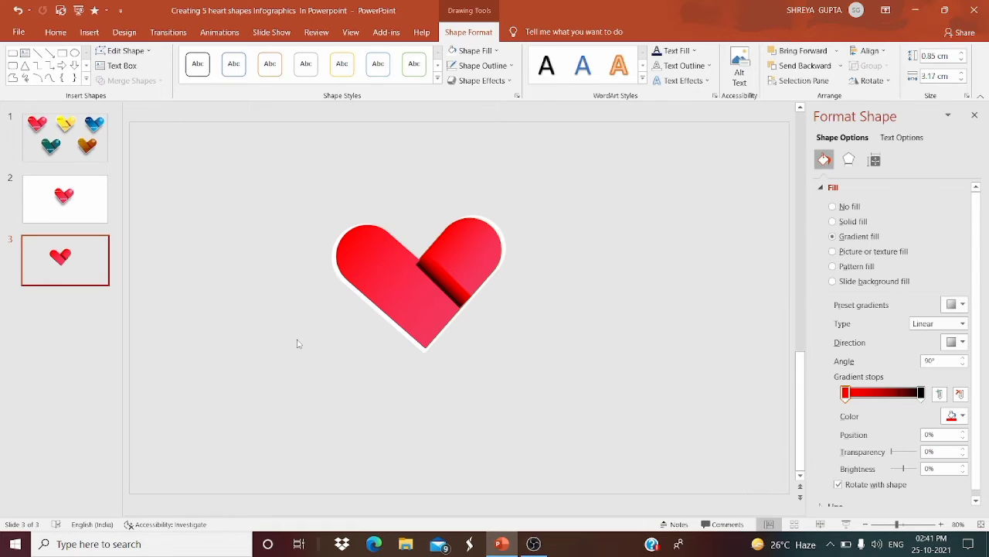
click(297, 343)
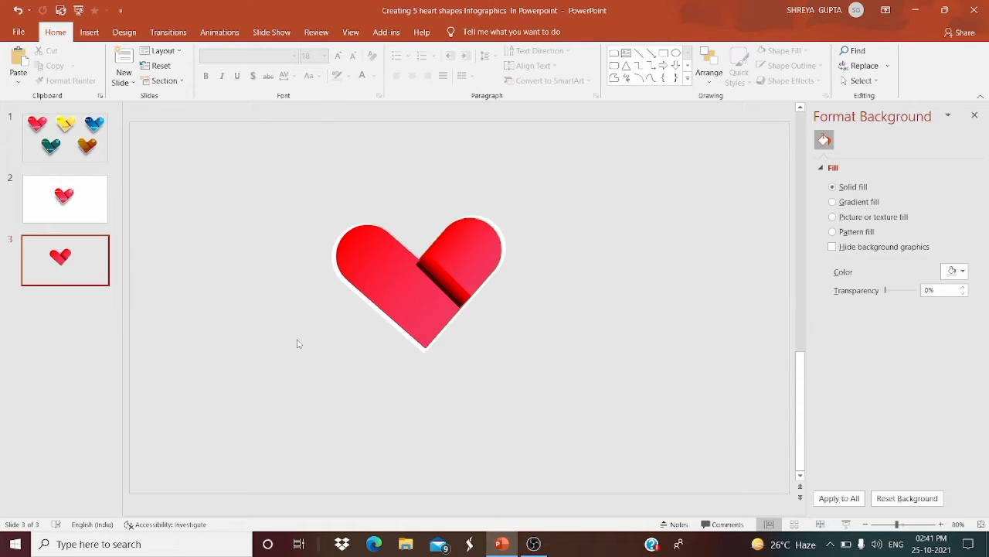
Step: Try to bring the left half of the grouped red heart in front of the shadow rectangle
click(380, 267)
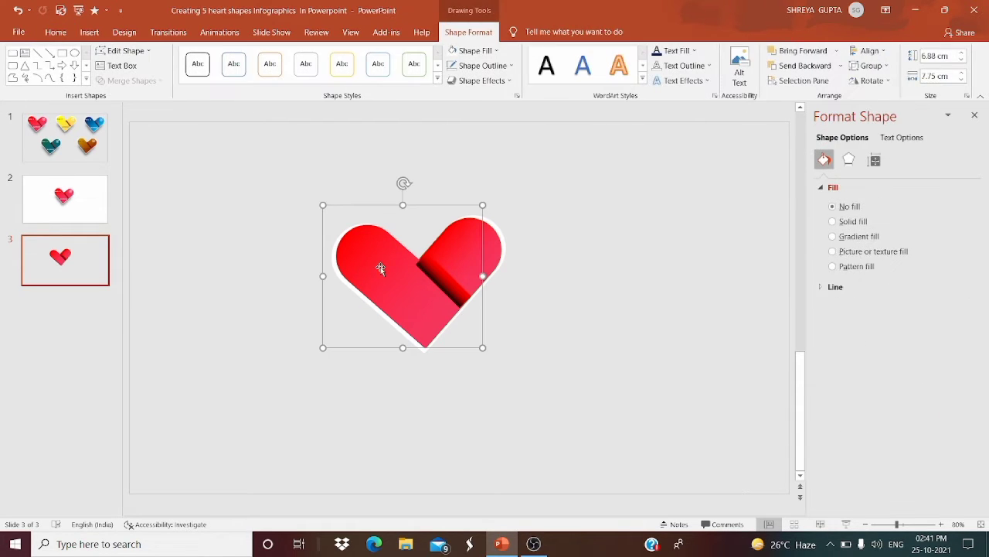
click(532, 159)
click(379, 247)
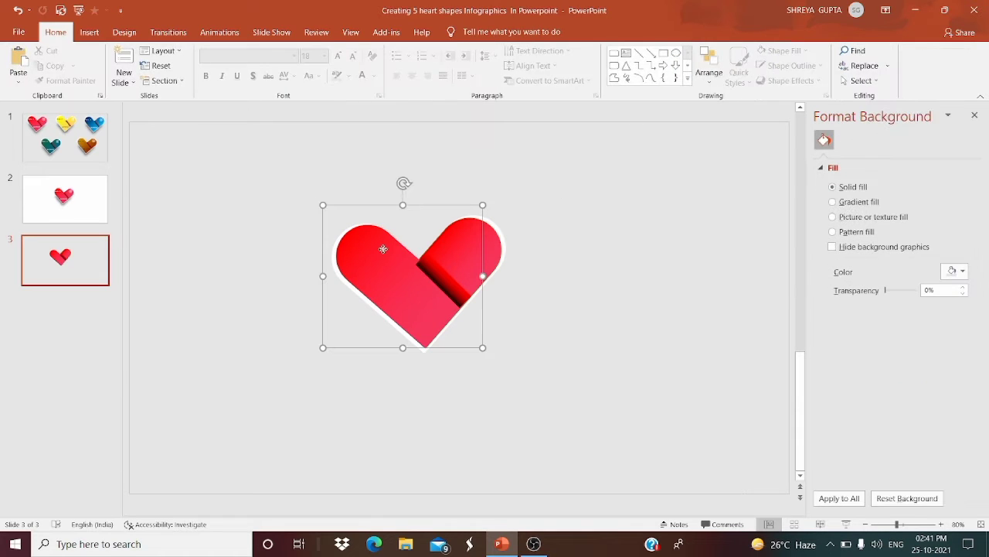
click(379, 221)
click(378, 236)
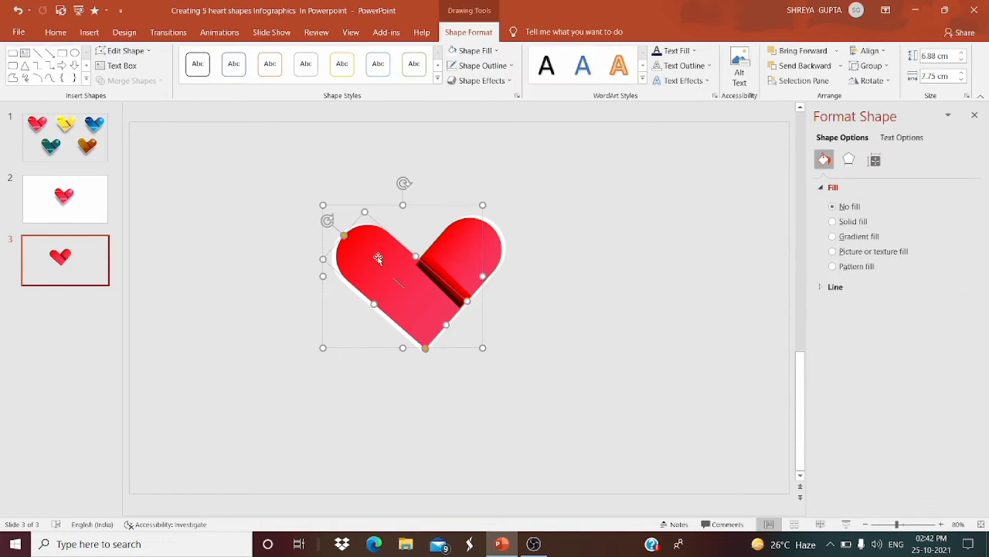
click(378, 221)
click(395, 263)
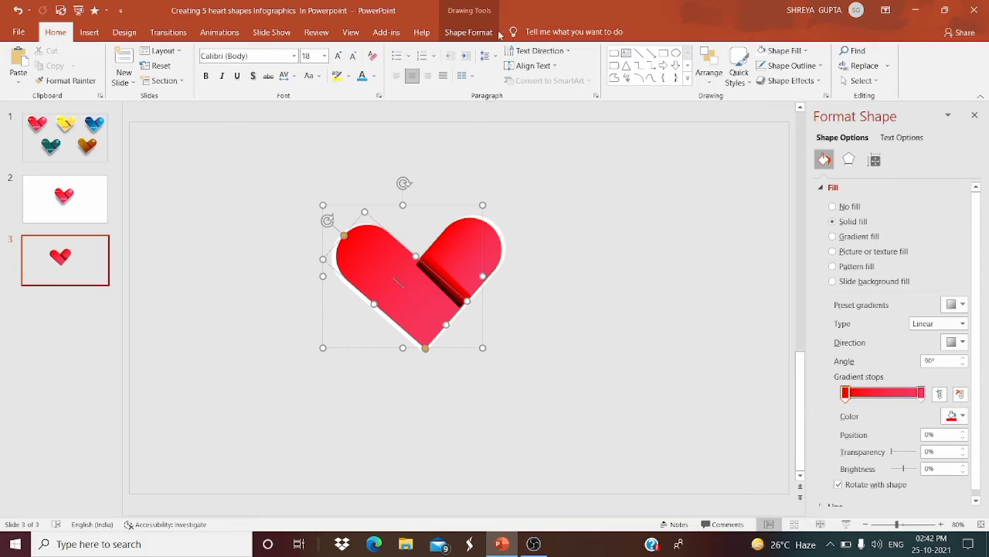
click(469, 32)
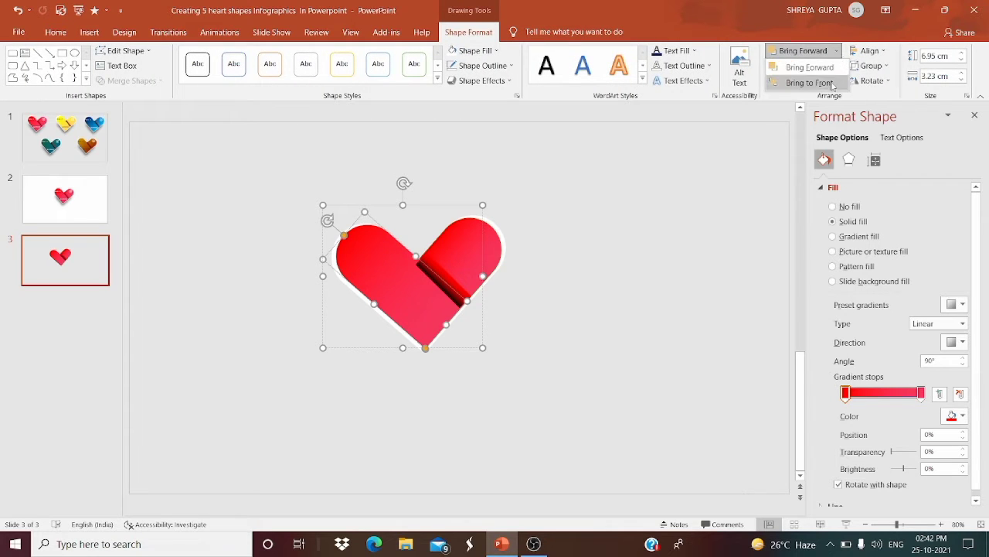
click(716, 188)
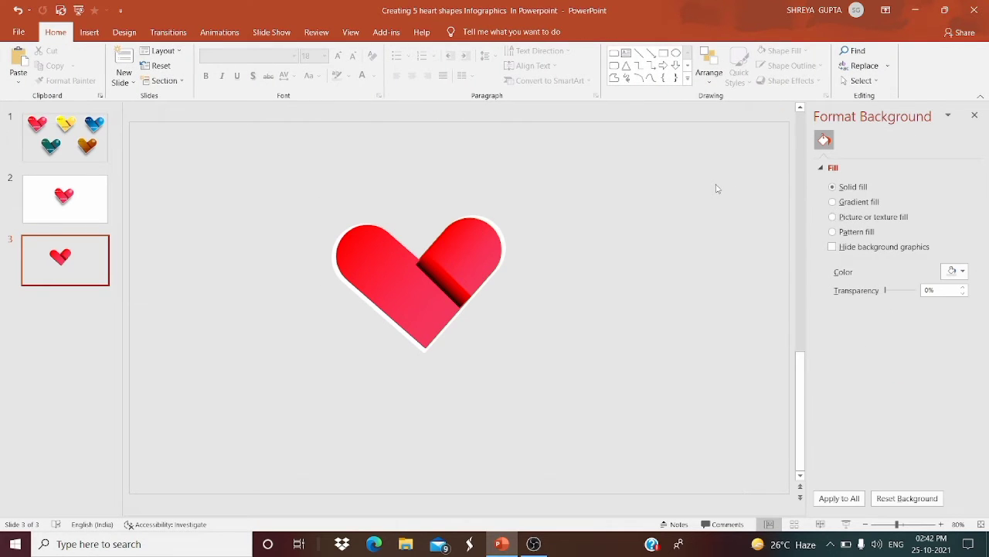
Step: Try to send the gradient shadow rectangle behind all other shapes, and undo the reordering
click(433, 262)
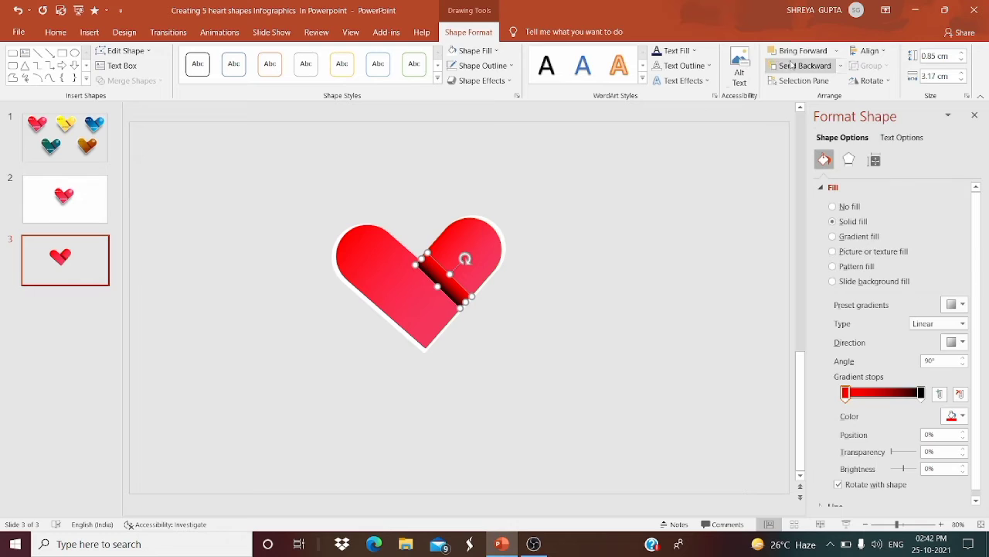
click(841, 66)
click(824, 95)
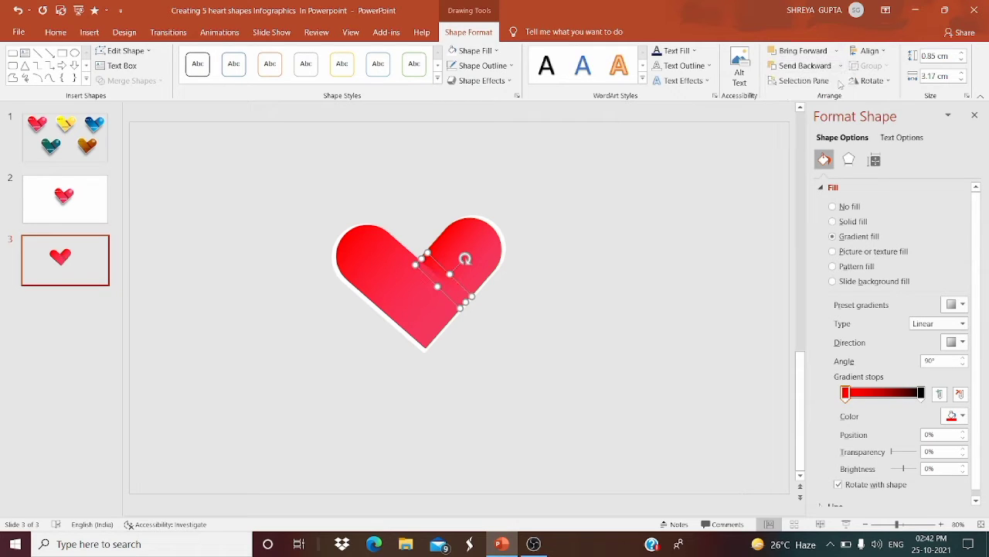
click(17, 10)
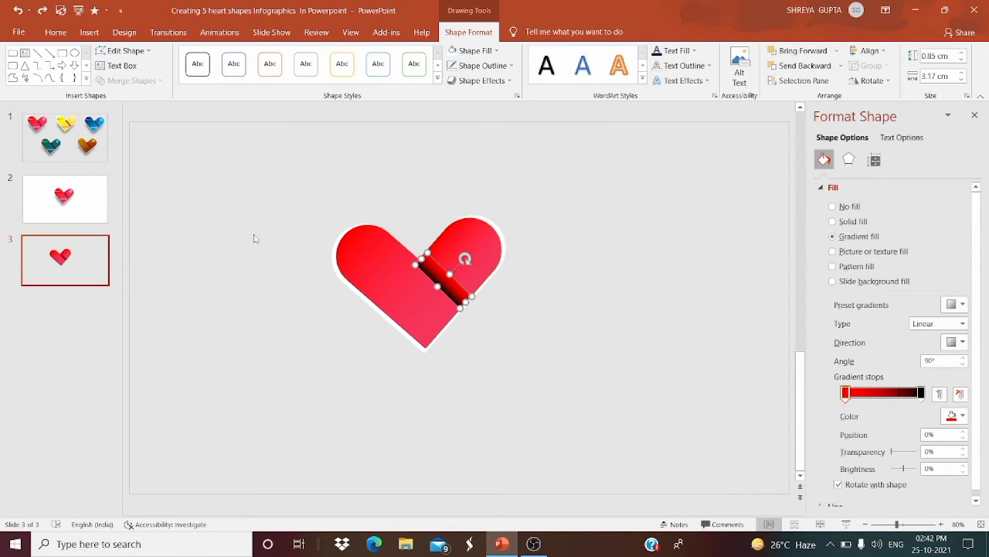
Step: Narrow the gradient shadow rectangle along the seam to a height of about 0.63 cm
click(185, 181)
click(447, 272)
drag(437, 286, 438, 280)
click(267, 339)
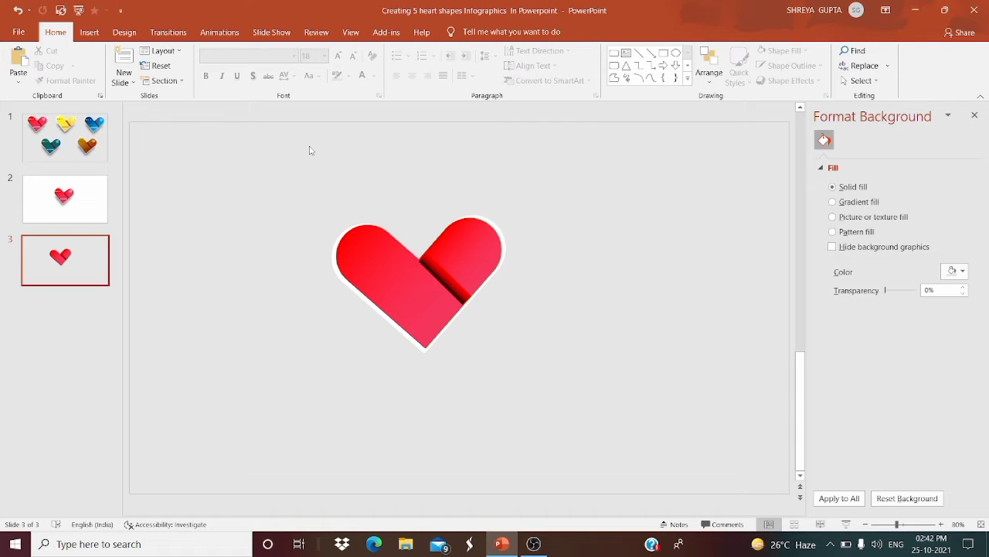
Step: Duplicate the white heart border shape and place the copy in the empty area beside the red heart
click(356, 244)
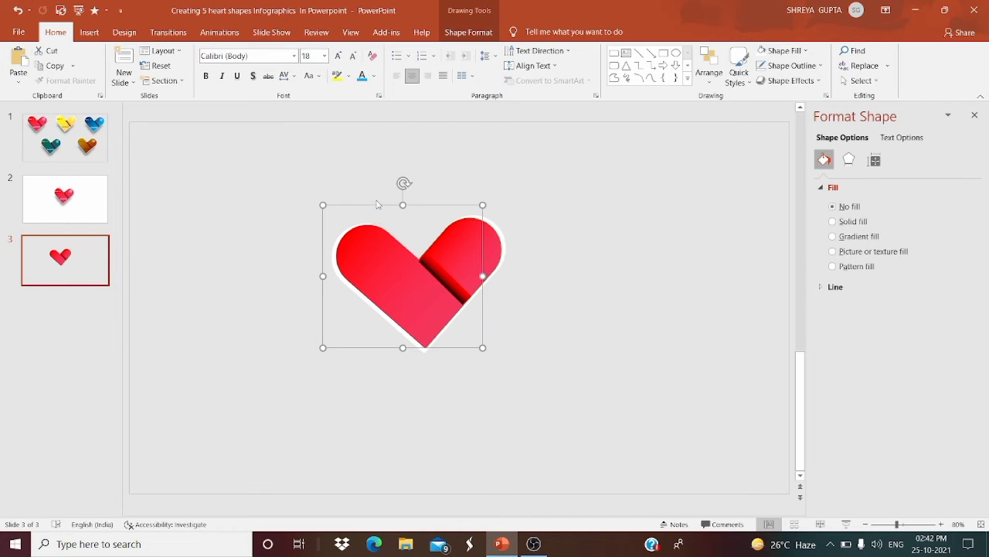
click(350, 236)
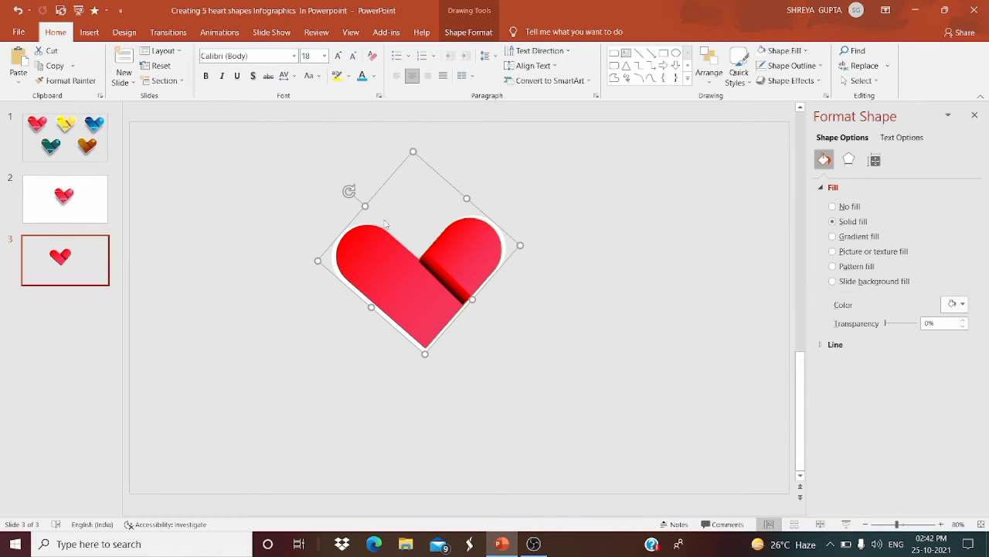
key(ctrl+c)
key(ctrl+v)
drag(408, 289, 195, 259)
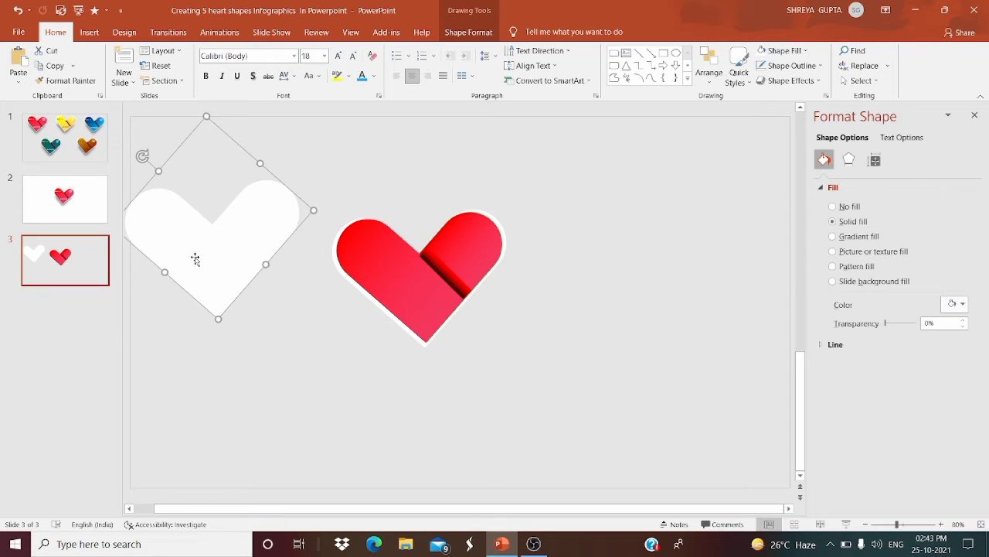
drag(128, 236, 150, 240)
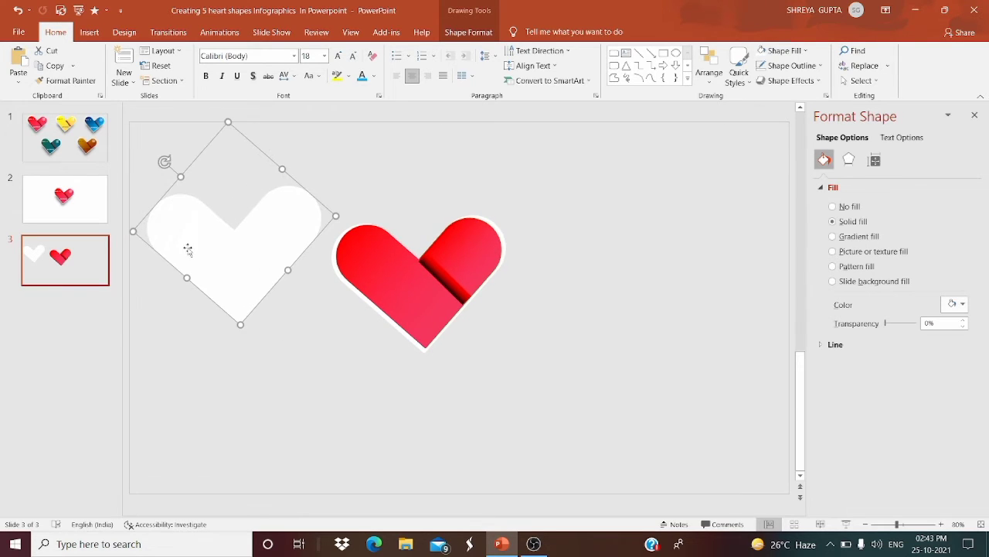
Step: Fill the copied heart shape with solid black at 0% transparency
click(958, 303)
click(900, 340)
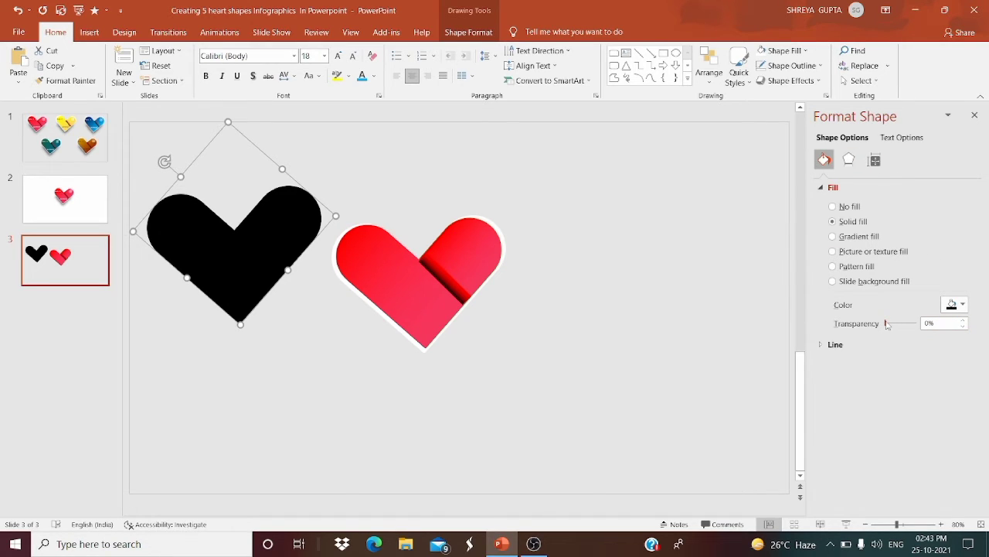
mouse_move(887, 324)
mouse_down()
mouse_move(917, 324)
mouse_move(886, 328)
mouse_up()
Step: Apply soft edges of 35 pt to the black heart copy
click(849, 160)
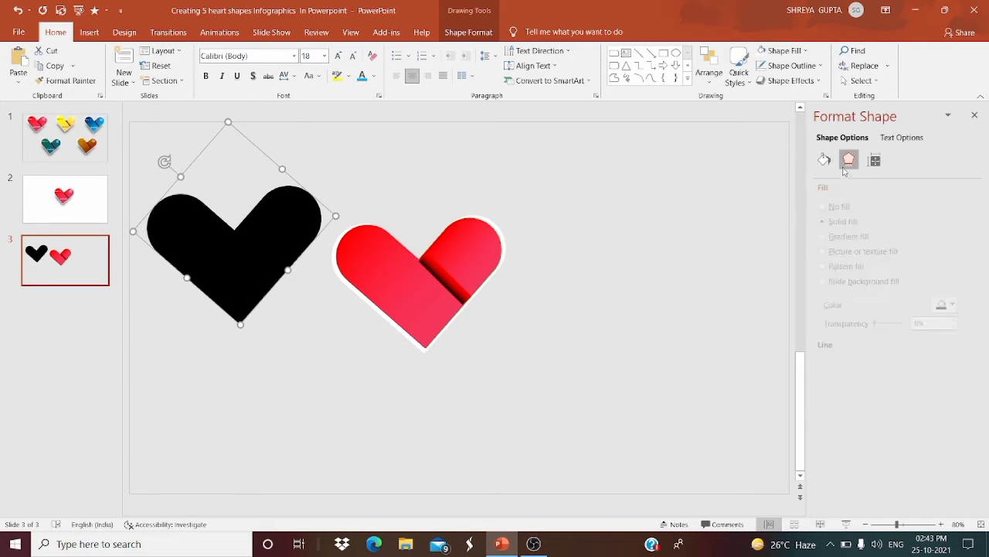
click(855, 235)
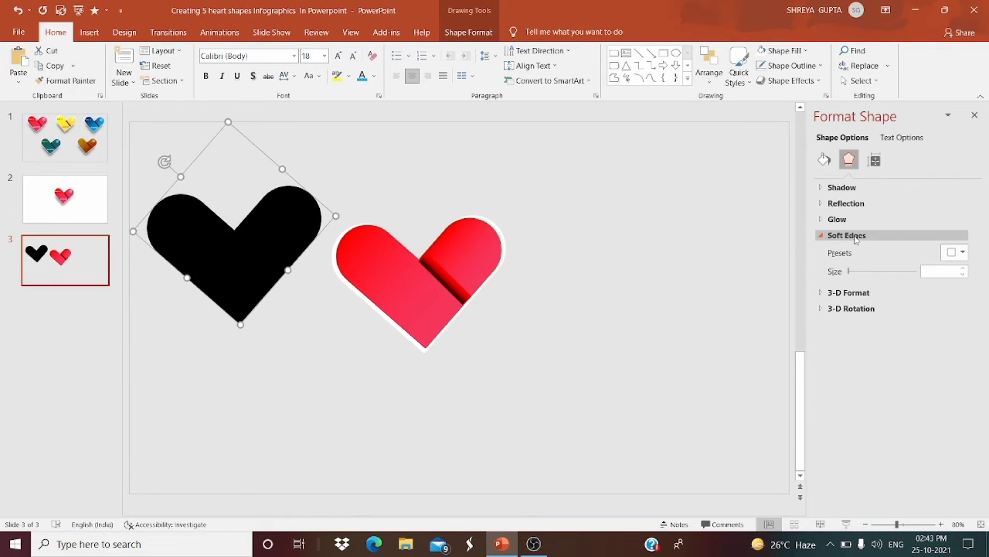
click(963, 267)
click(963, 268)
click(963, 268)
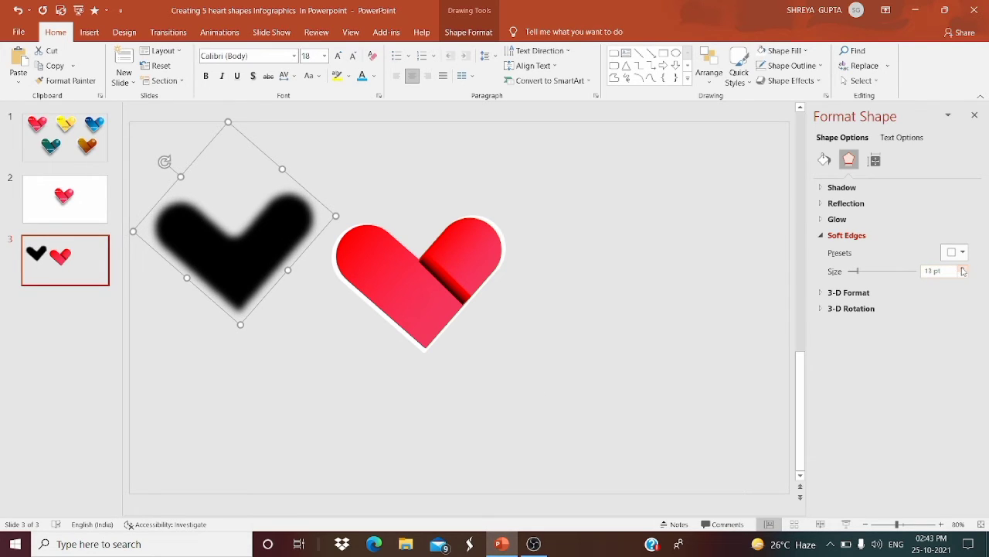
click(963, 268)
click(963, 268)
click(963, 267)
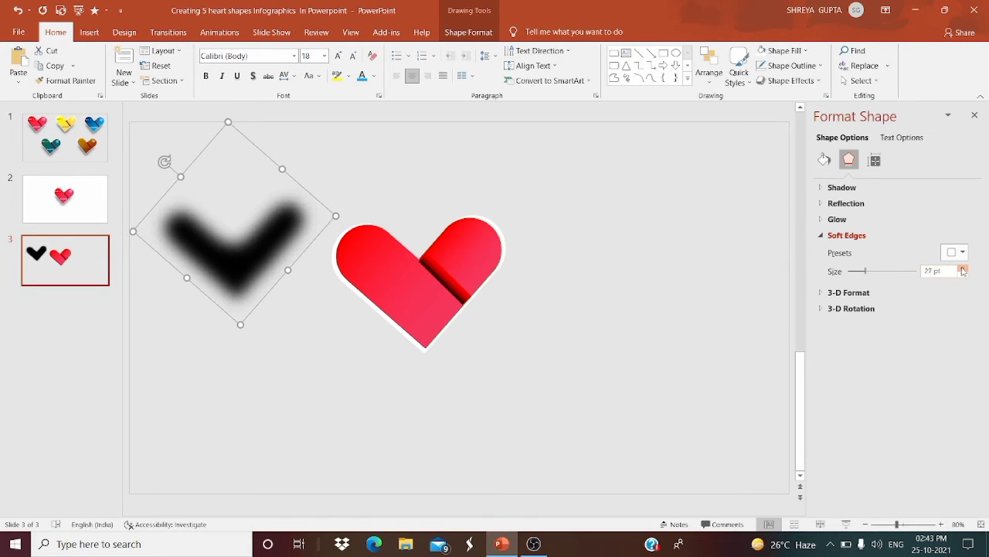
click(963, 267)
click(963, 269)
click(963, 269)
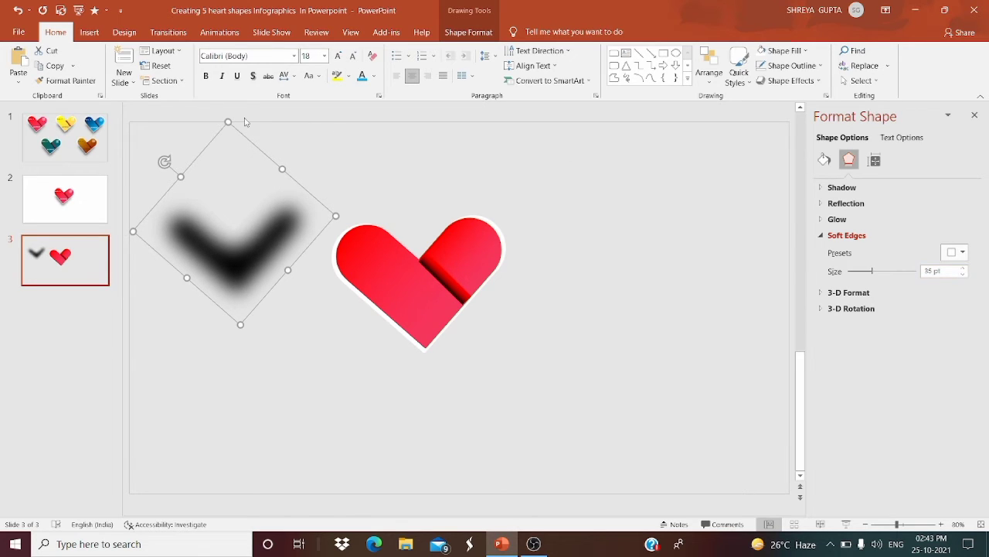
Step: Resize the blurred black heart to about 7.42 cm by 7.29 cm and place it over the red heart's lower part
drag(227, 120, 228, 108)
drag(264, 253, 442, 329)
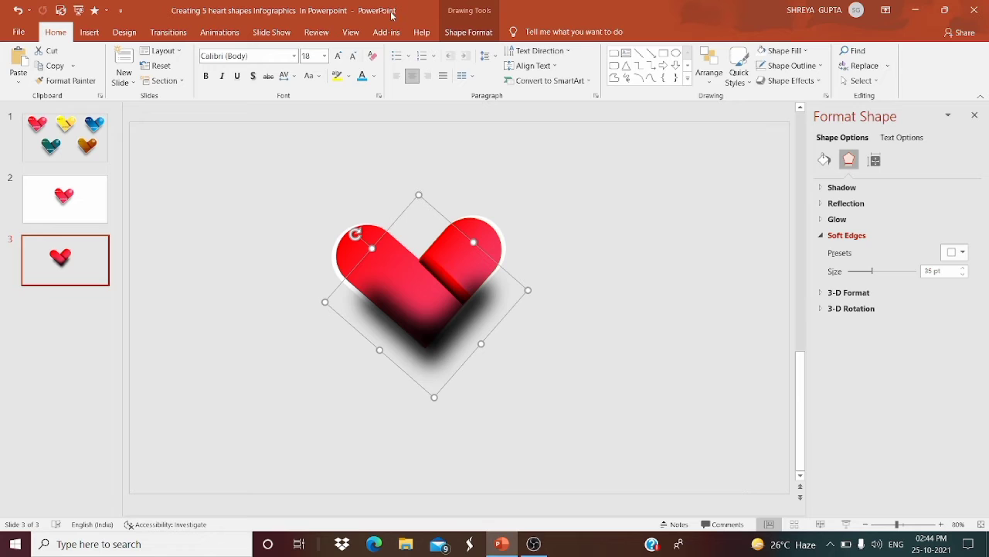
click(468, 32)
click(800, 80)
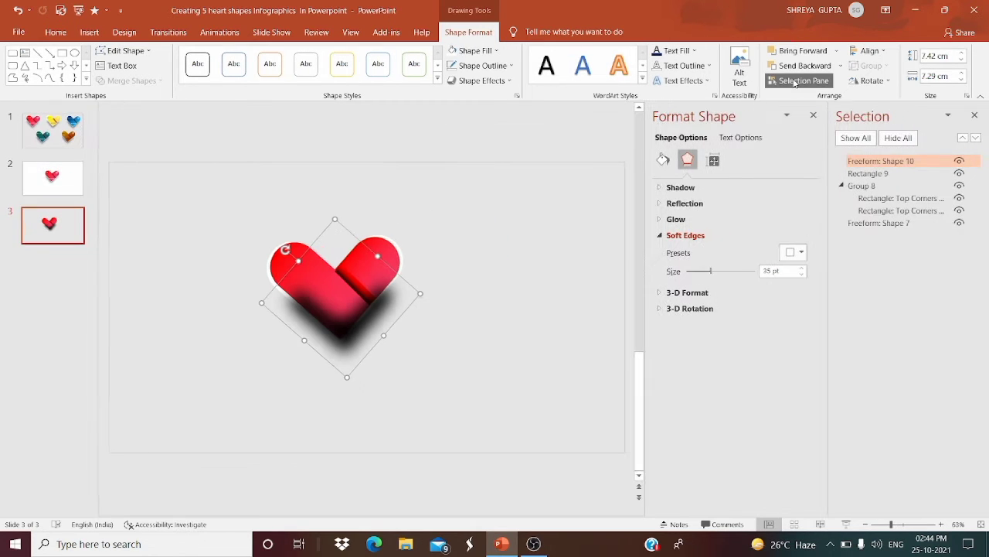
click(17, 10)
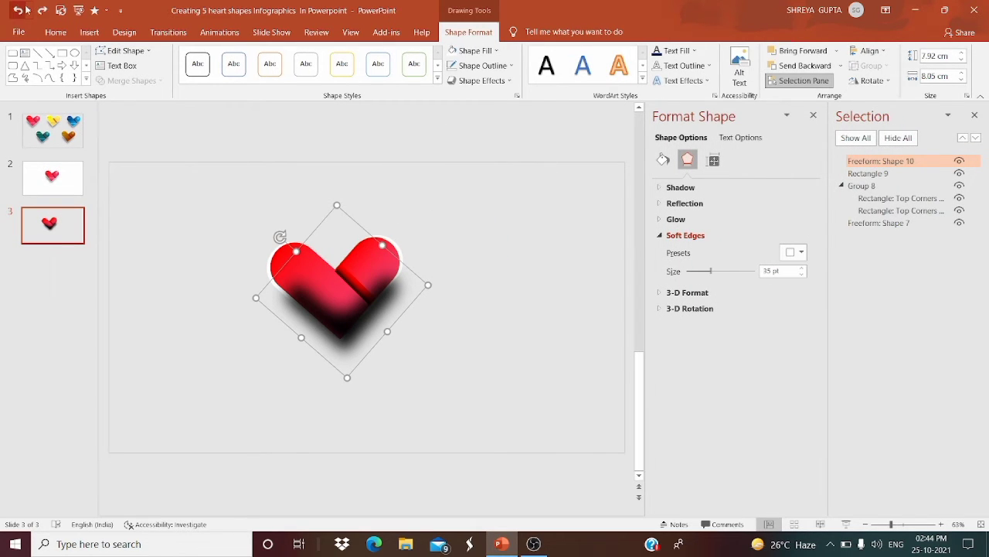
click(975, 115)
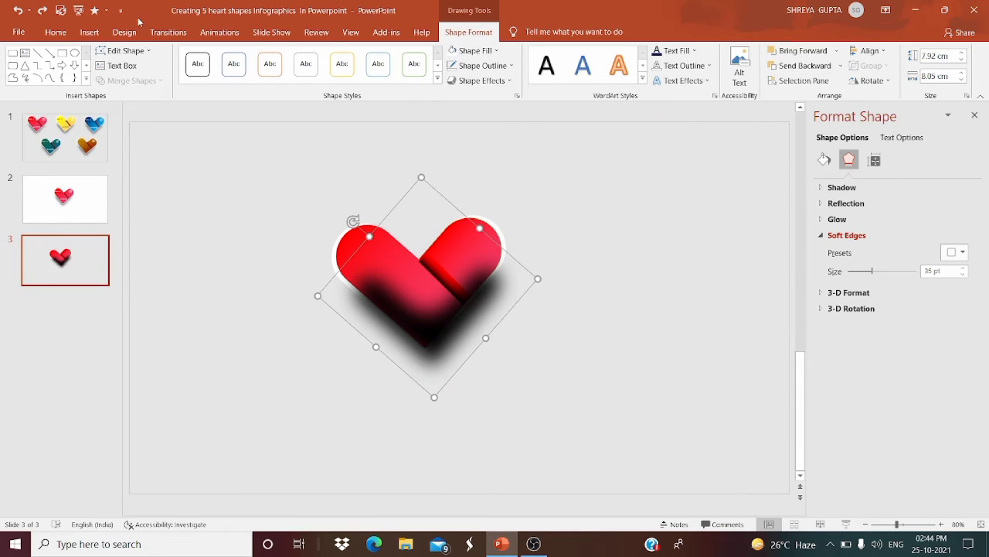
click(42, 10)
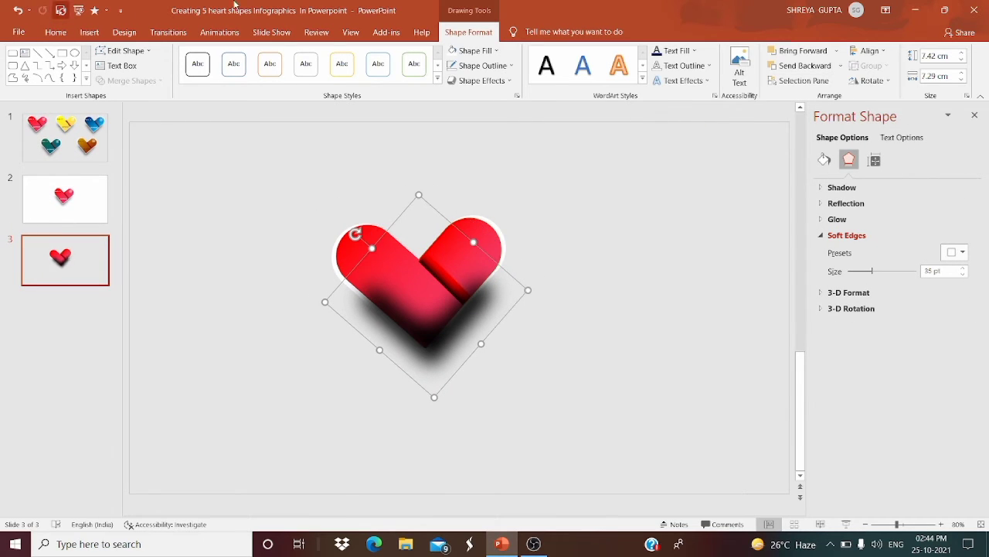
Step: Try to send the blurred black heart backward one level at a time, and undo the reordering
click(821, 66)
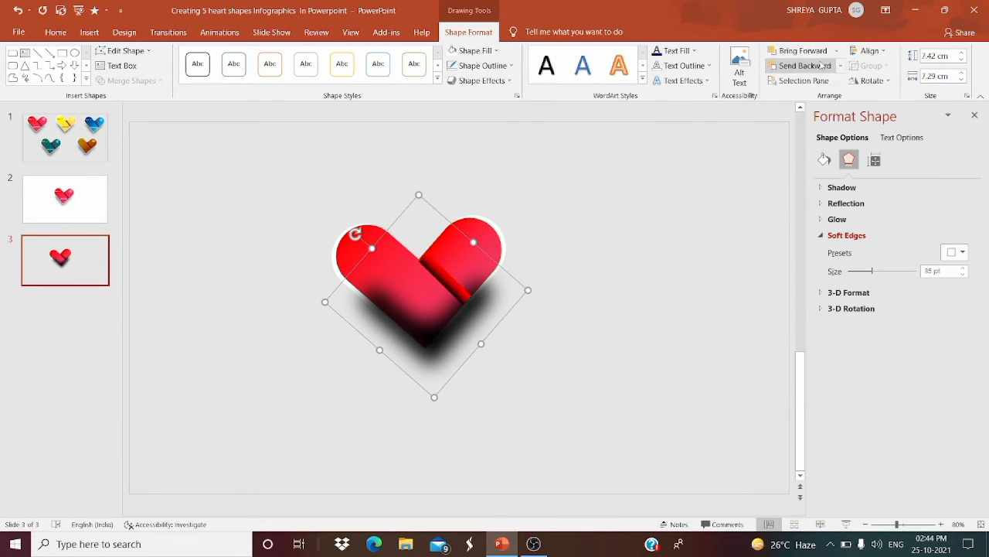
click(824, 66)
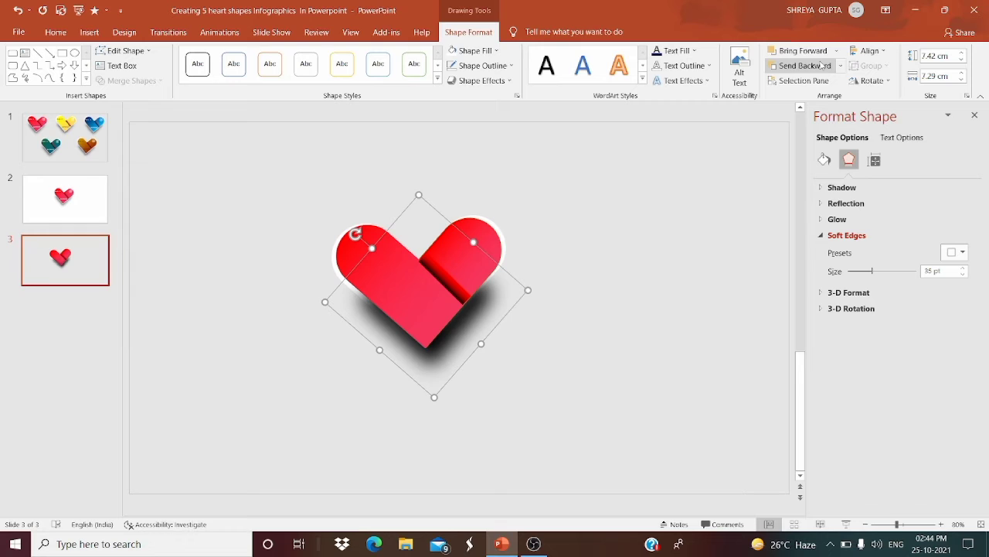
click(17, 11)
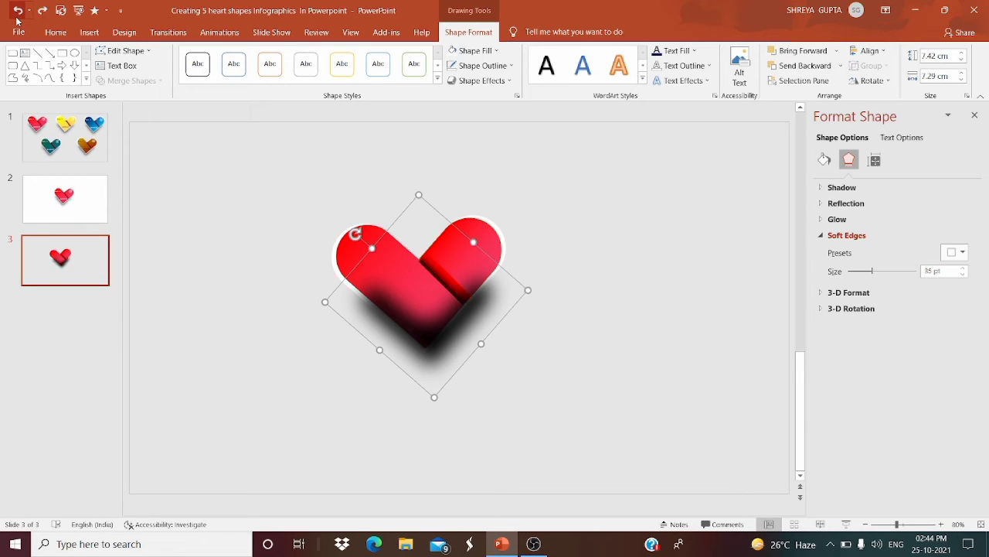
Step: Nudge the blurred black heart slightly and send it behind all other shapes as a drop shadow
click(533, 543)
drag(462, 313, 461, 315)
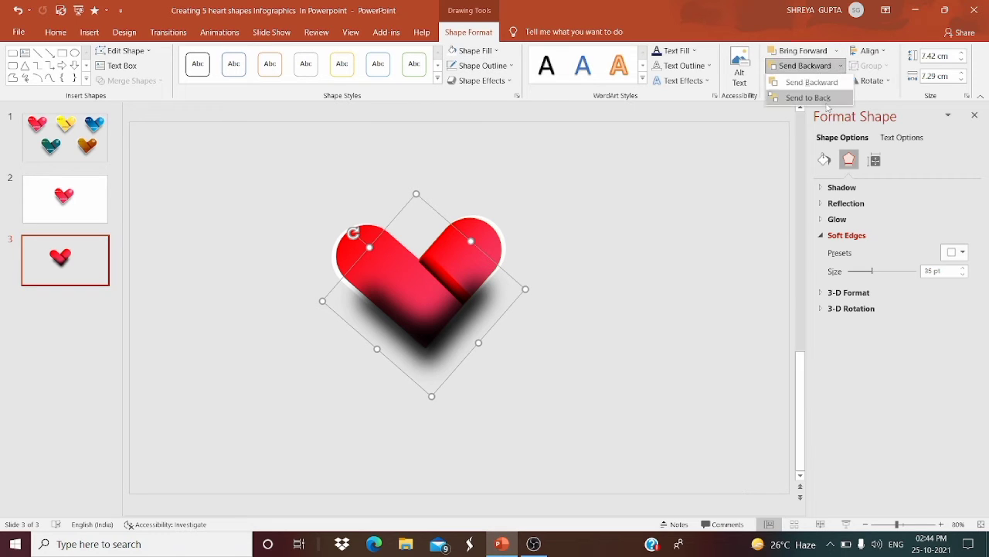
click(800, 65)
click(576, 365)
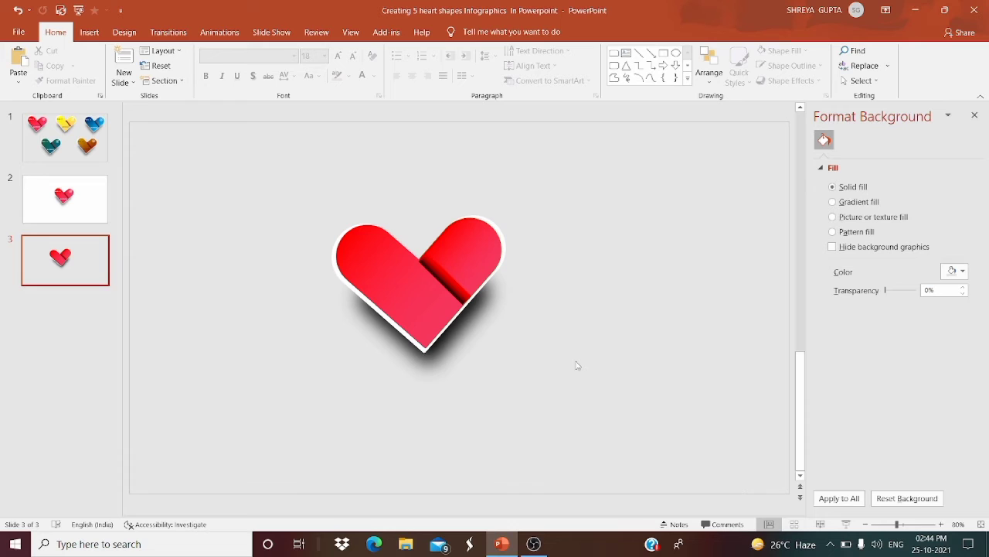
click(464, 259)
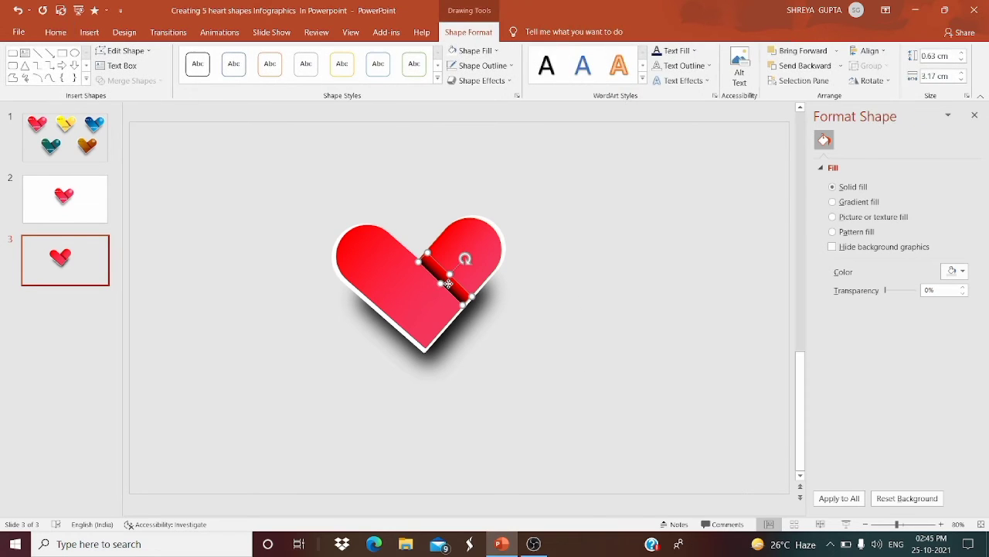
click(279, 312)
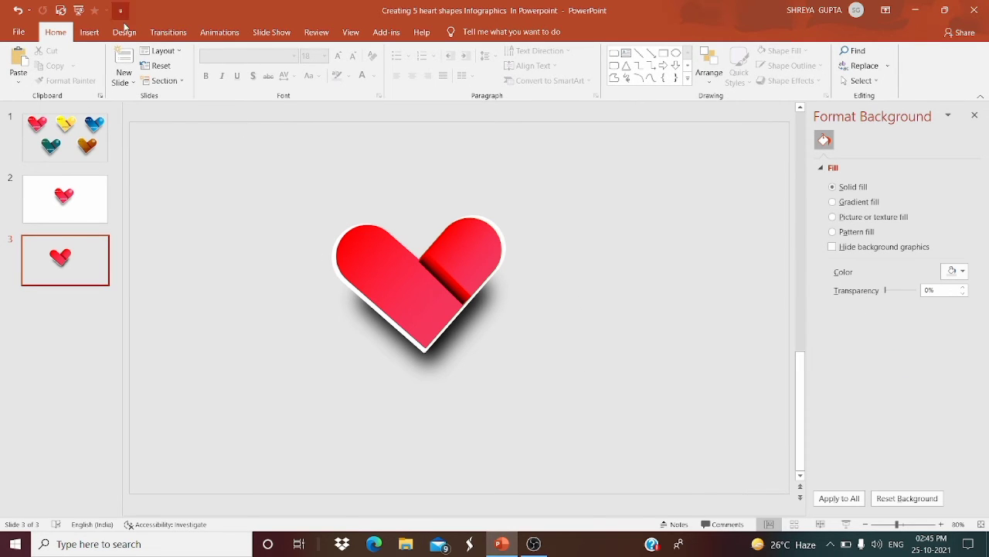
Step: Insert the target icon from the Analytics icon category and shrink it to about 2.12 cm square
click(90, 31)
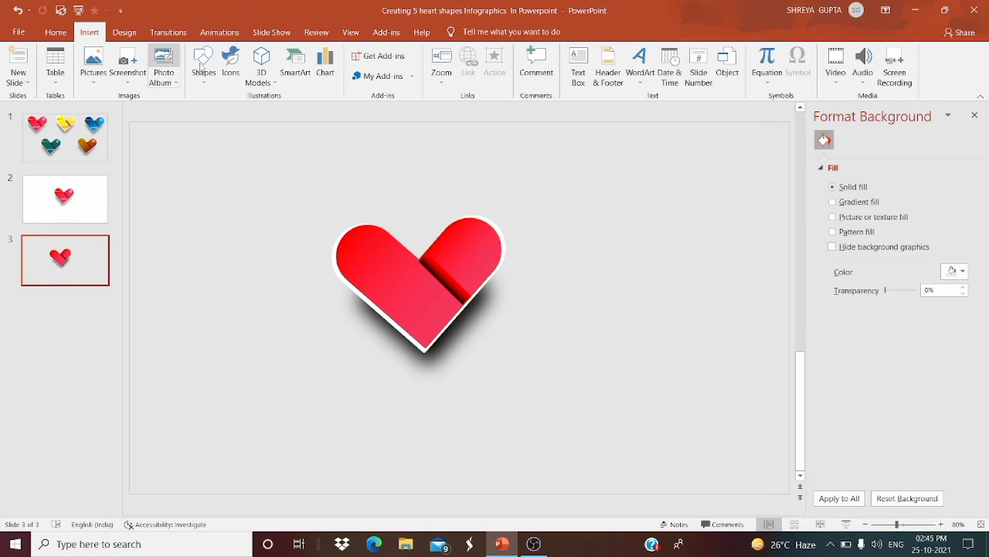
click(232, 64)
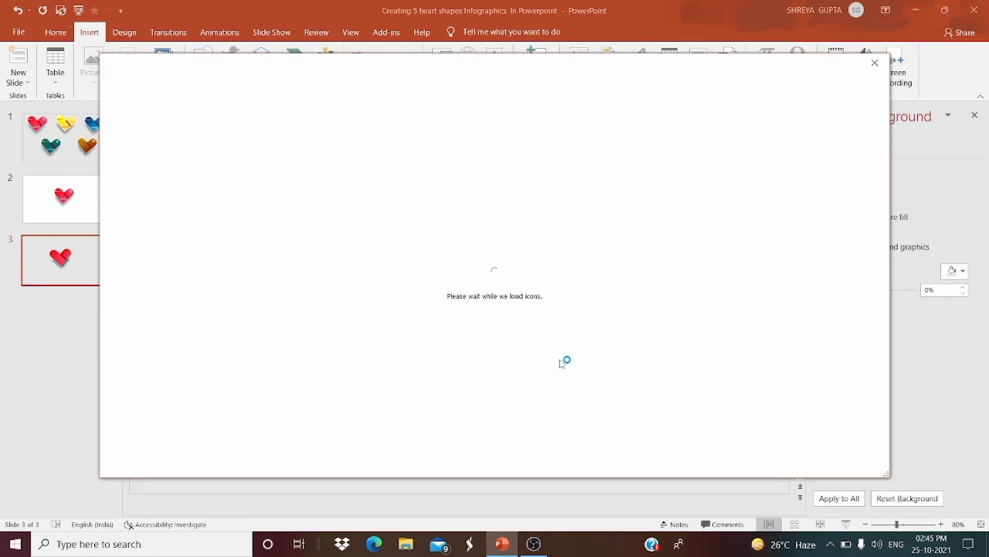
click(613, 295)
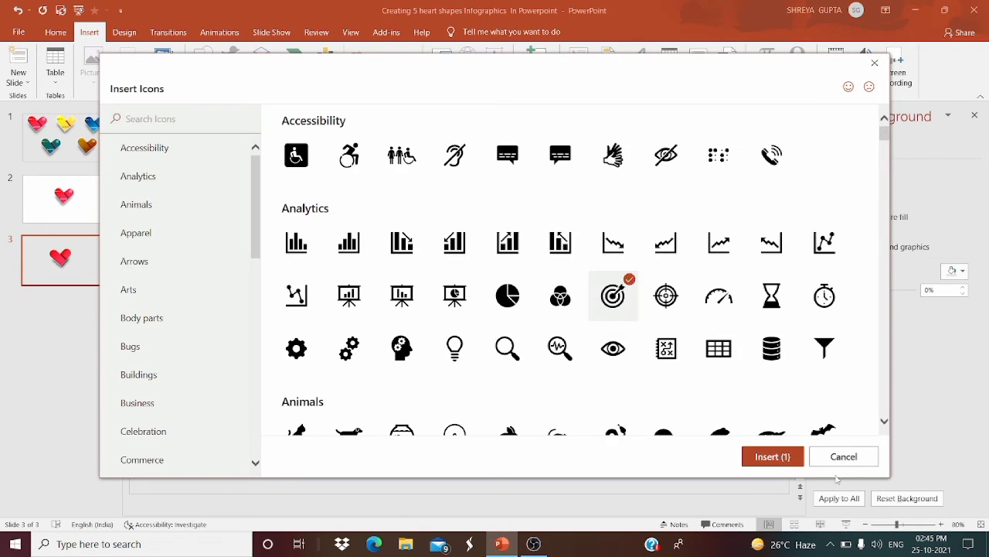
click(769, 456)
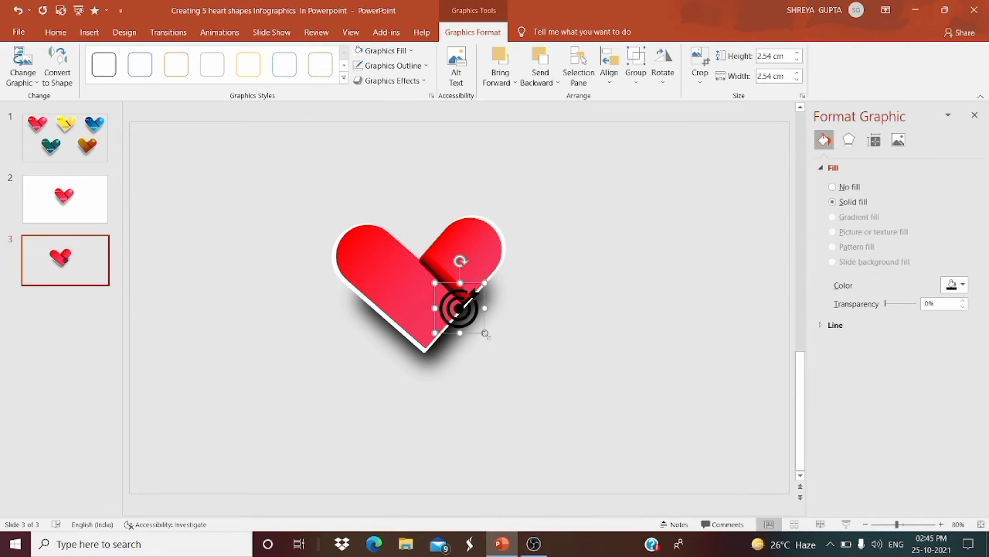
drag(484, 333, 477, 324)
Step: Move the target icon below the heart and fill it with white
click(412, 66)
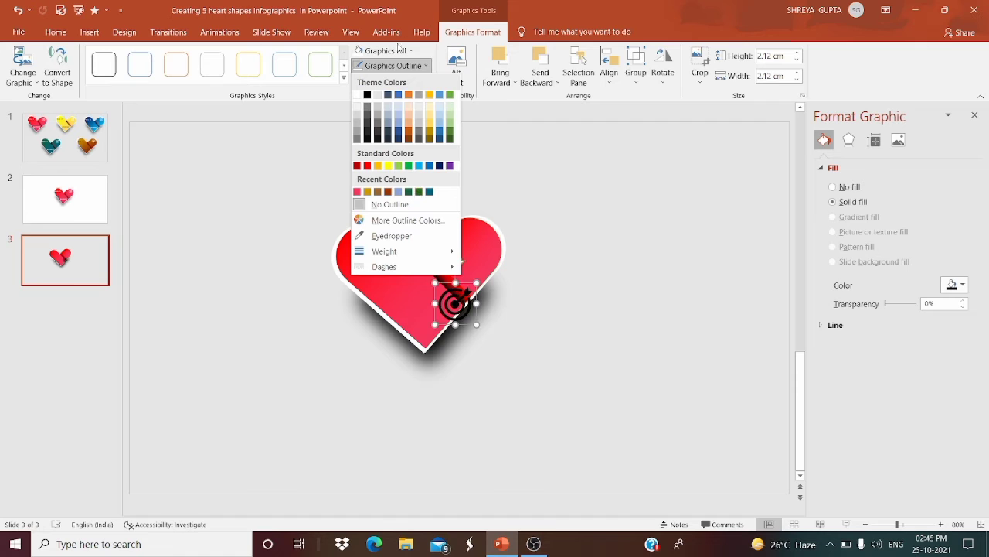
click(402, 49)
click(376, 189)
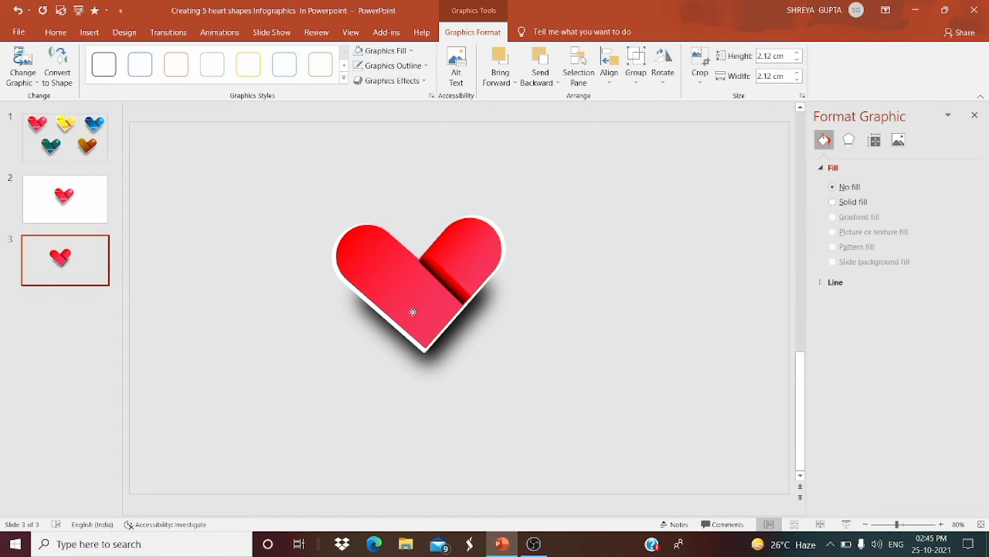
drag(404, 385, 402, 385)
click(383, 51)
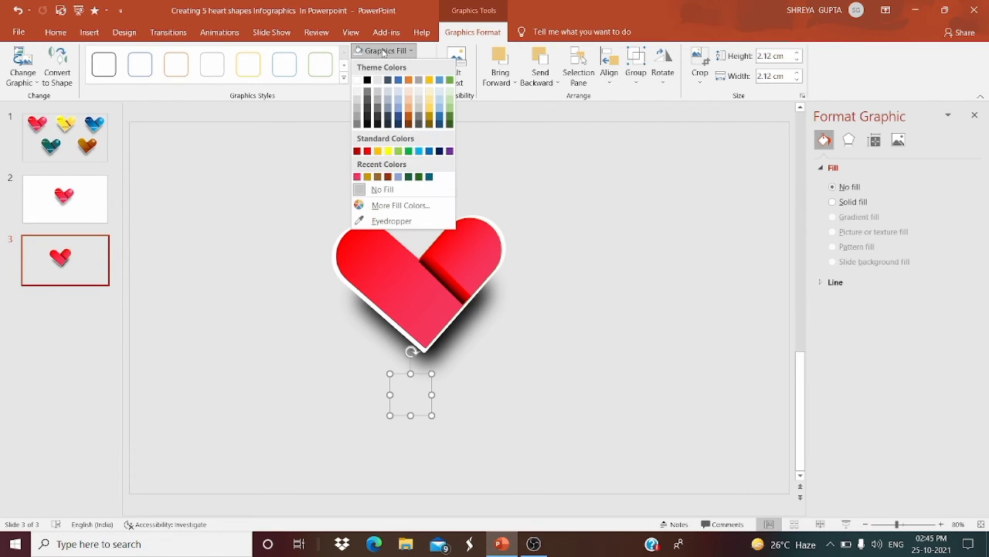
click(358, 81)
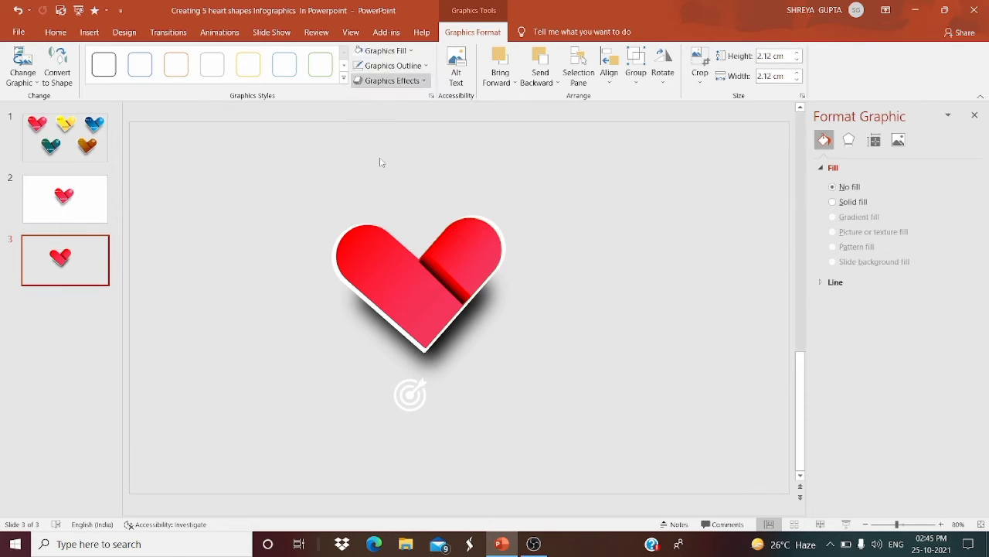
Step: Shrink the white target icon to about 1.49 cm square and place it on the heart's right lobe
drag(411, 392, 482, 249)
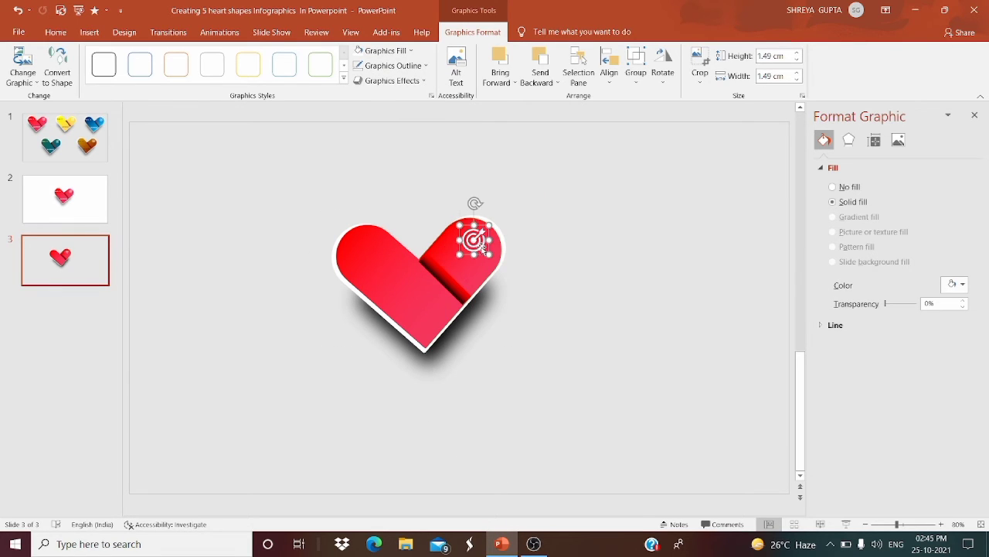
click(118, 33)
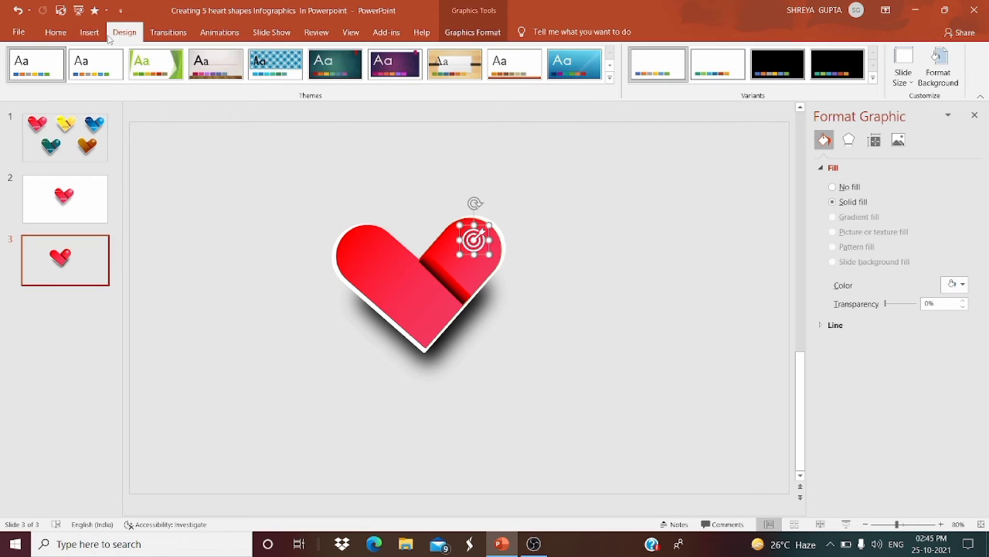